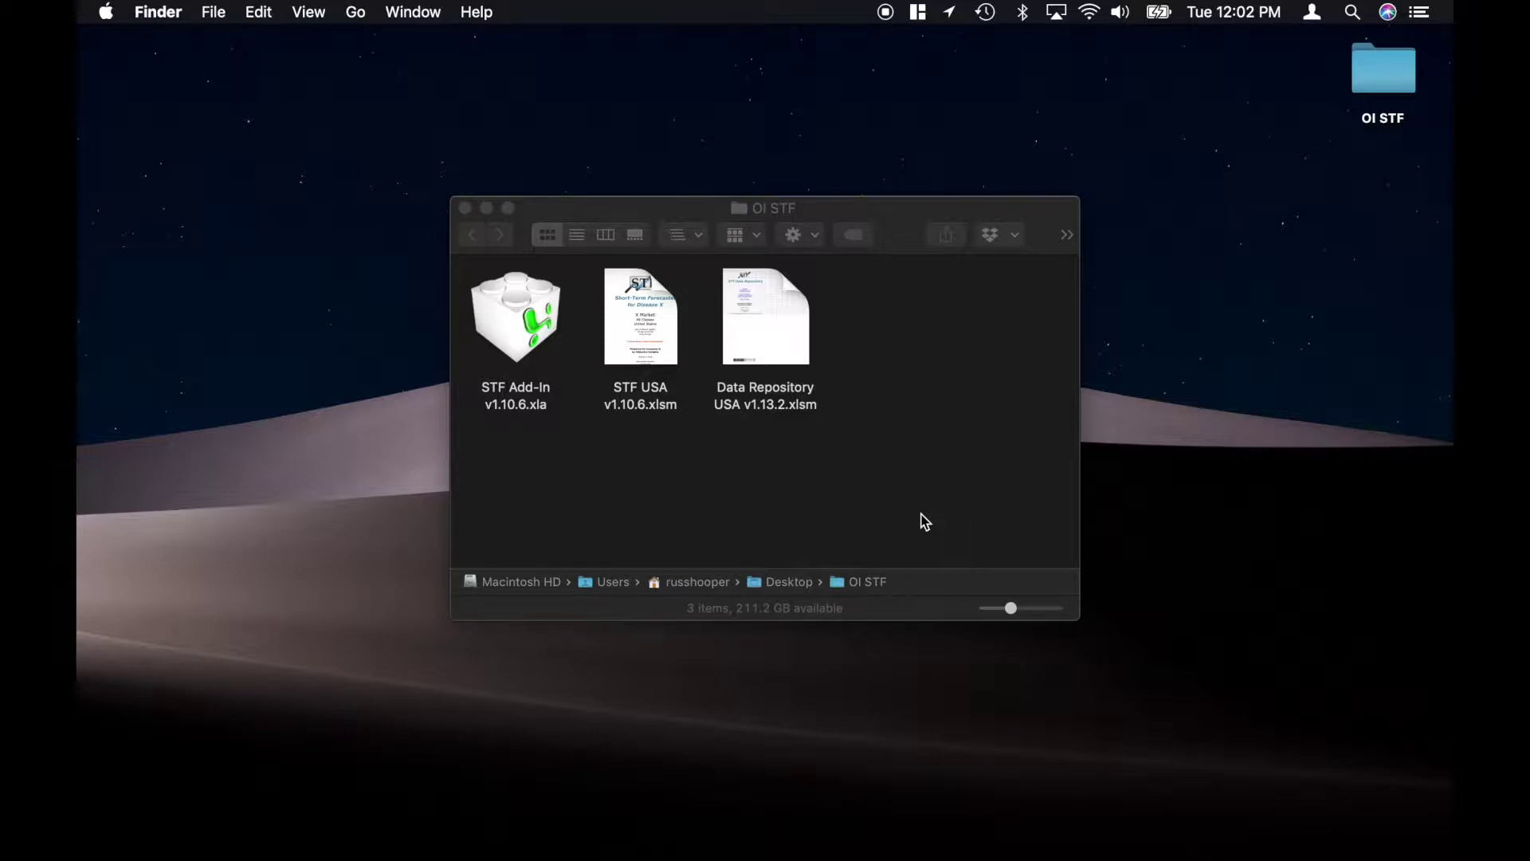
Open the Data Repository USA v1.13.2 workbook and examine the Shipping Days, Calendar Days and Flat Days columns on the Calendar sheet.
{"action": "double_click", "coordinate": [796, 348]}
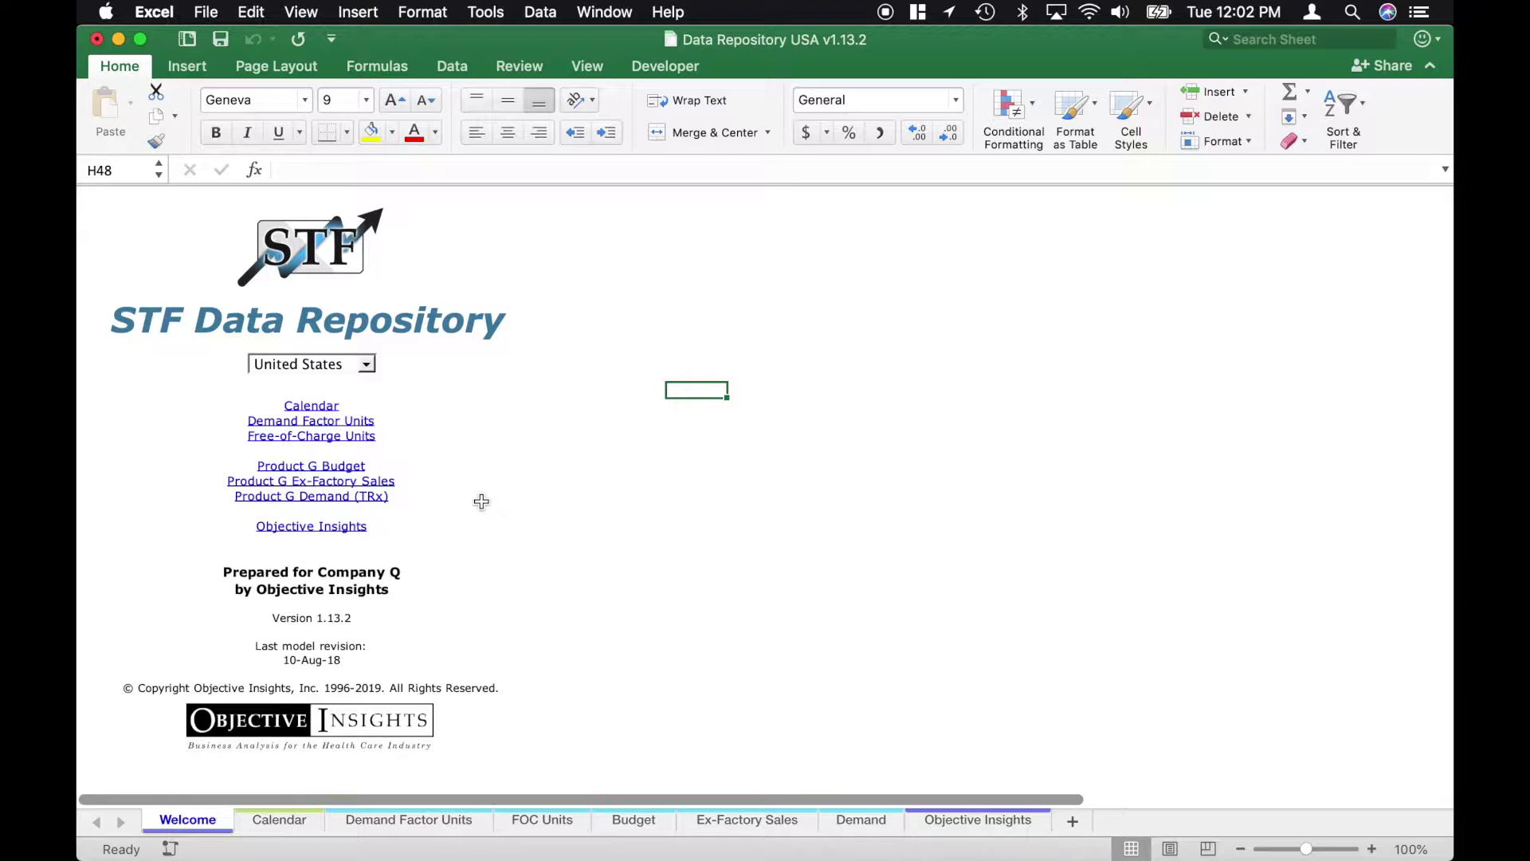
{"action": "left_click", "coordinate": [314, 815]}
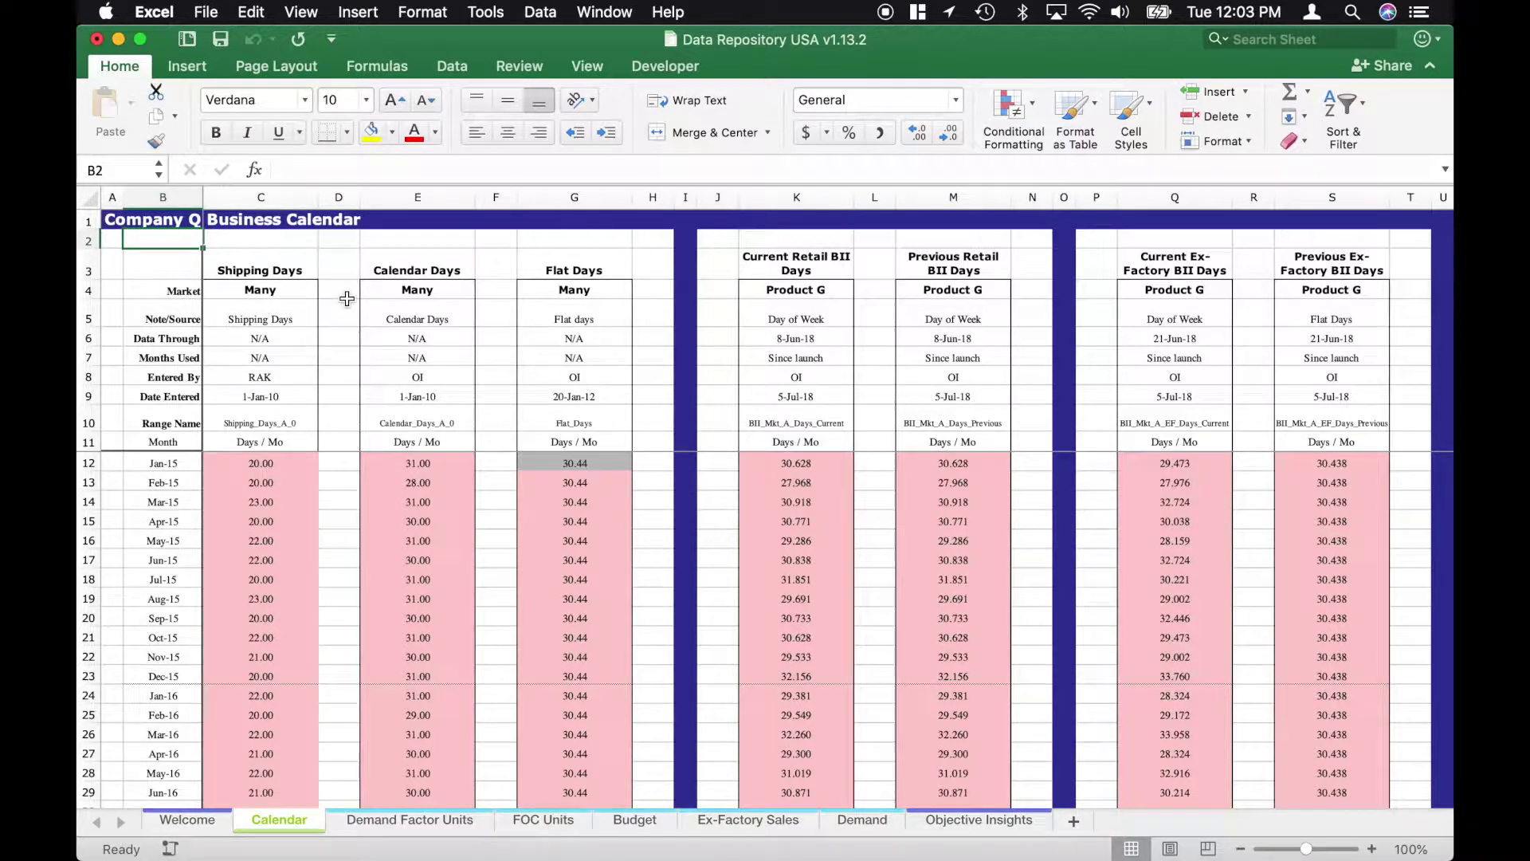
{"action": "left_click", "coordinate": [339, 247]}
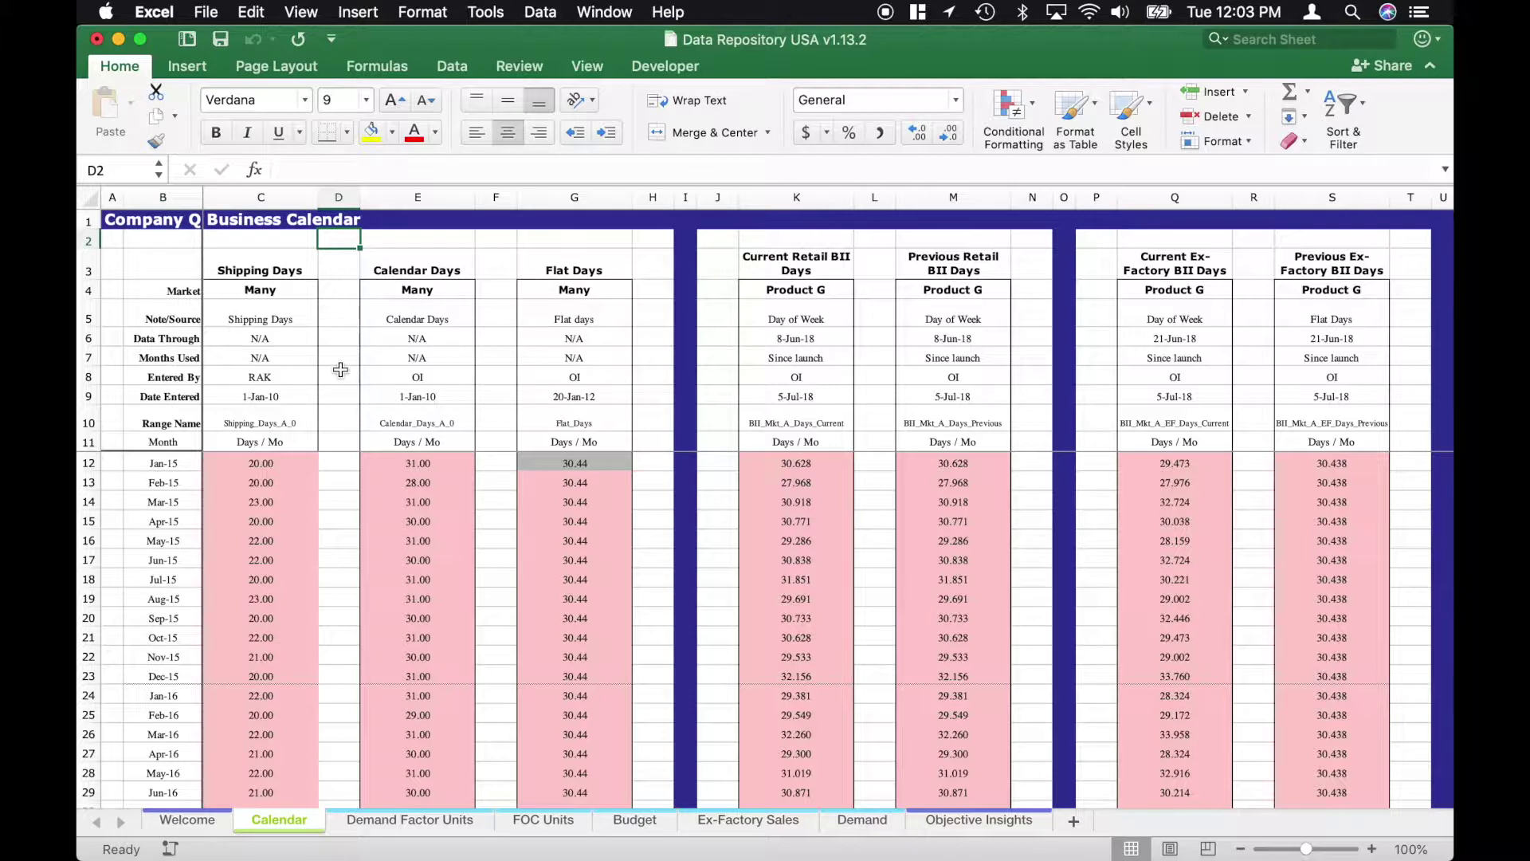
{"action": "left_click", "coordinate": [334, 271]}
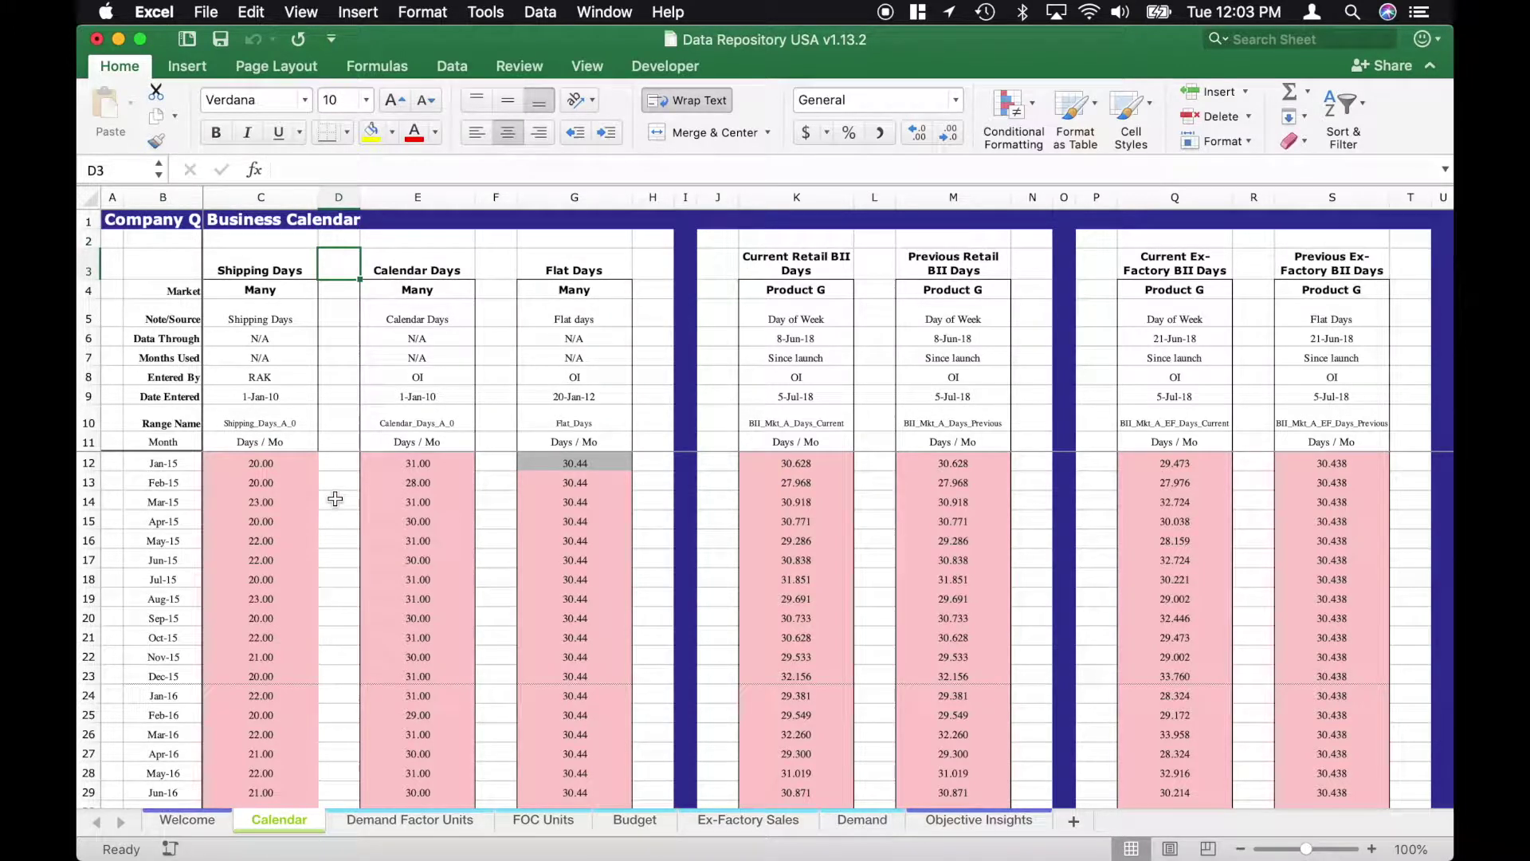
{"action": "left_click", "coordinate": [286, 320]}
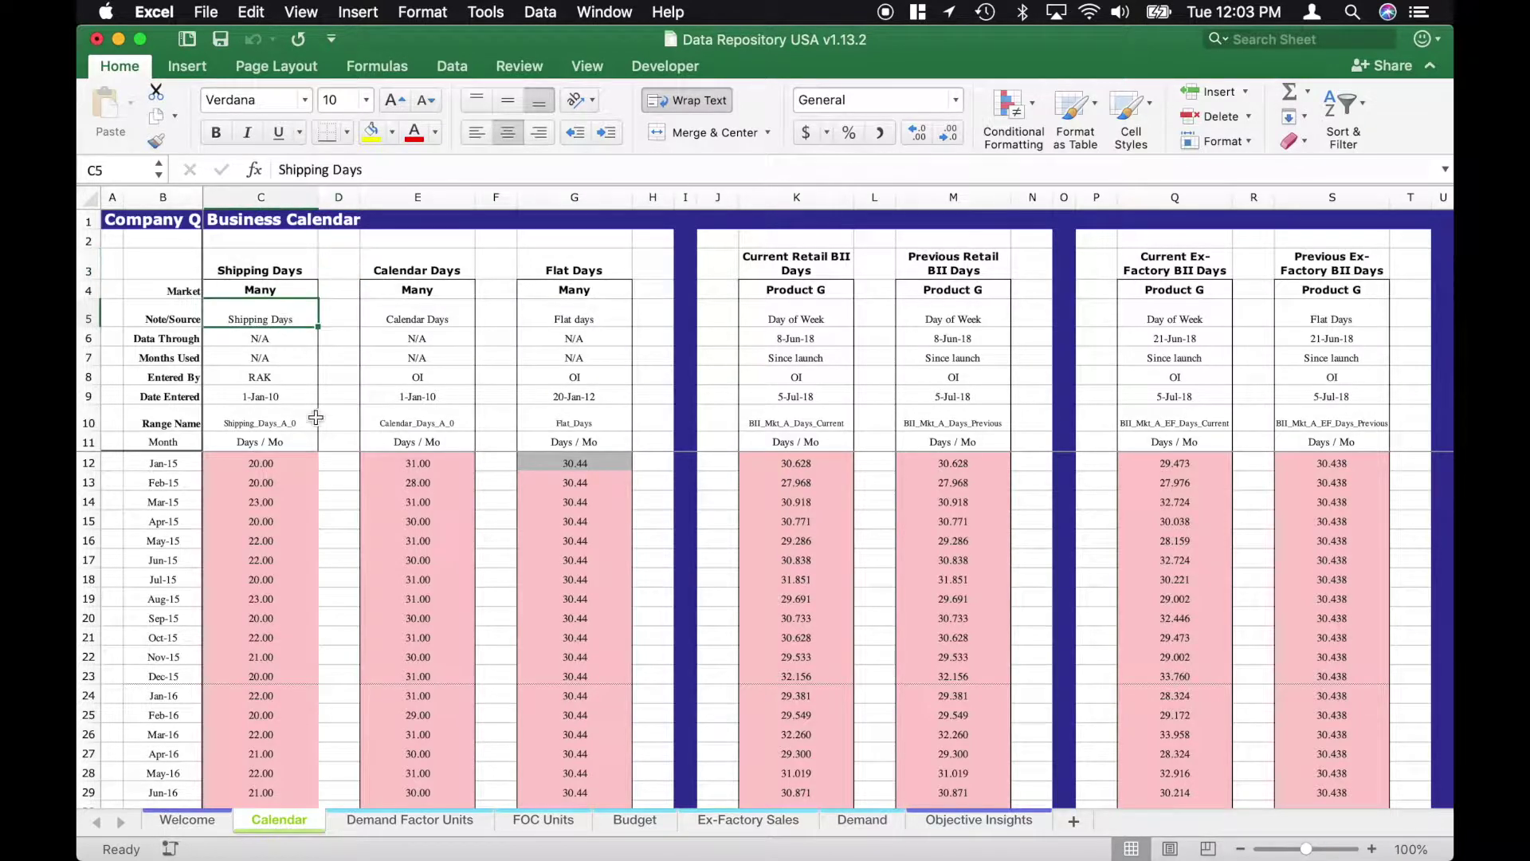
{"action": "left_click", "coordinate": [380, 313]}
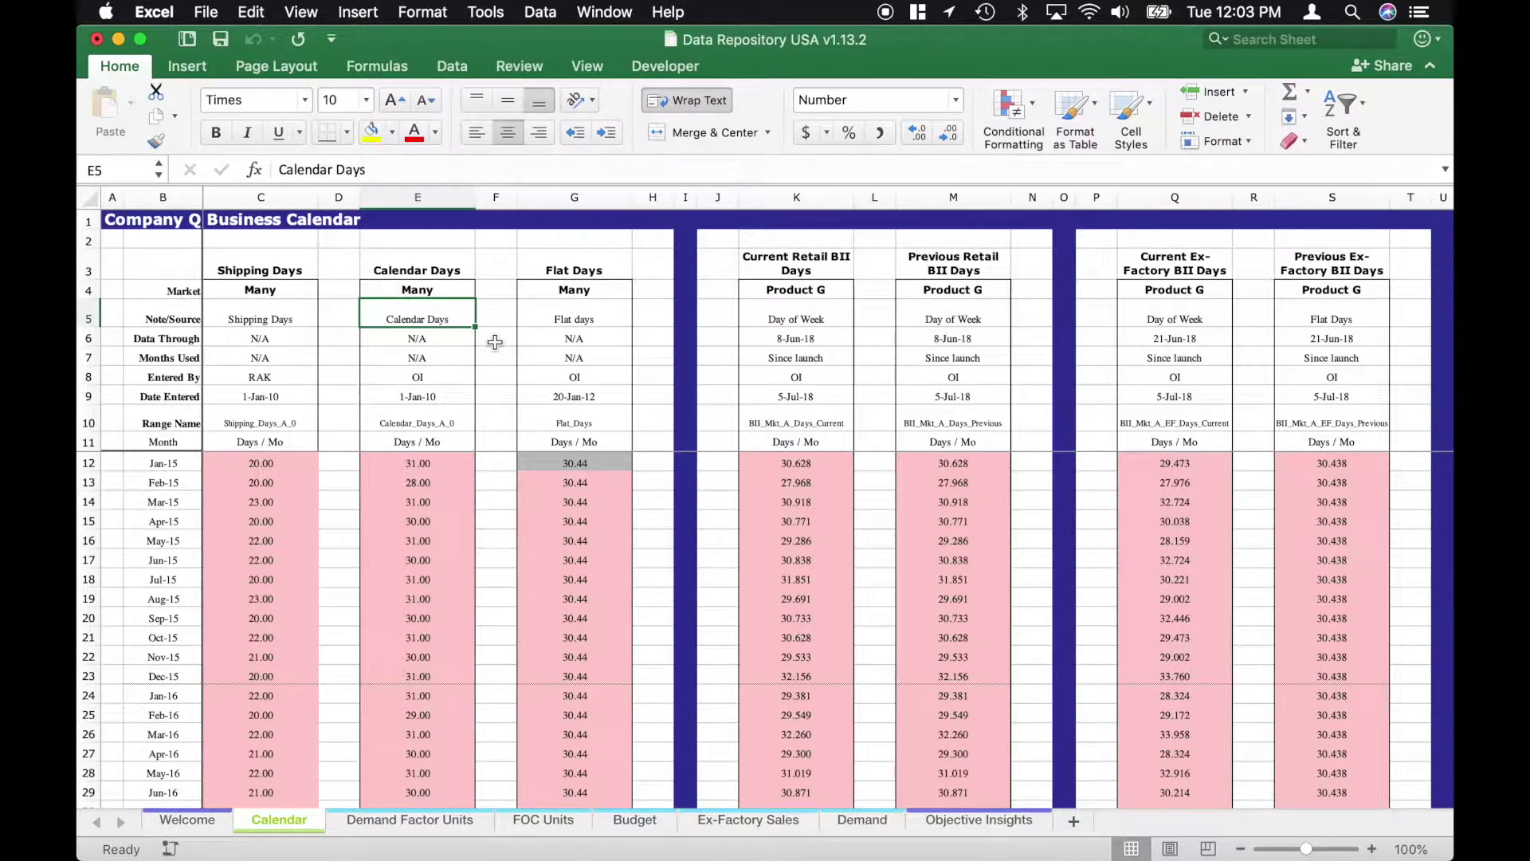
{"action": "left_click", "coordinate": [530, 336]}
{"action": "left_click", "coordinate": [528, 312]}
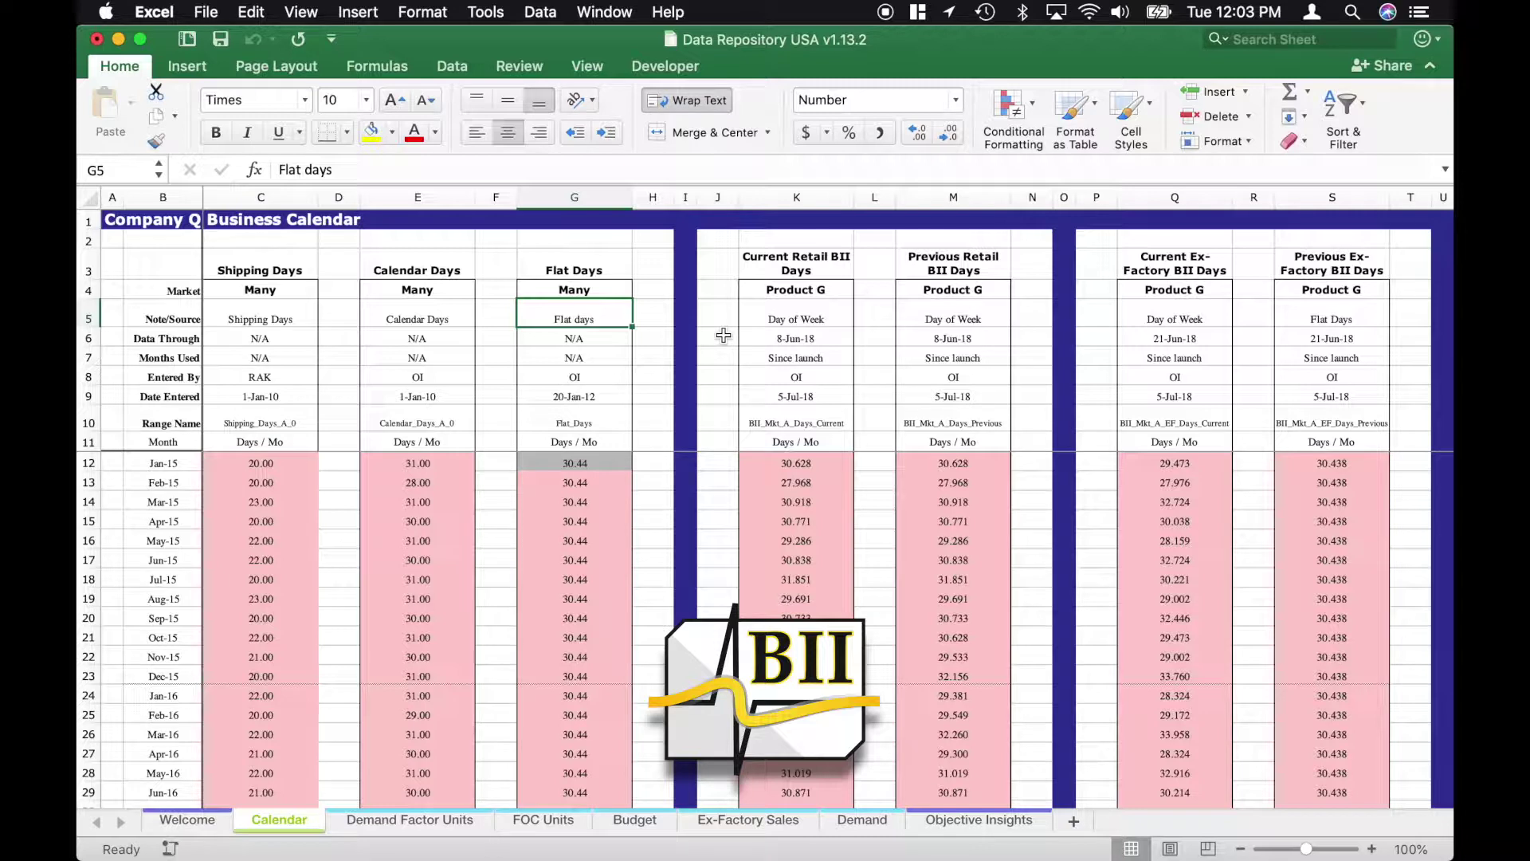
Review the current and previous Retail BII Days columns and the Current Ex-Factory BII Days column for Product G.
{"action": "left_click", "coordinate": [686, 334]}
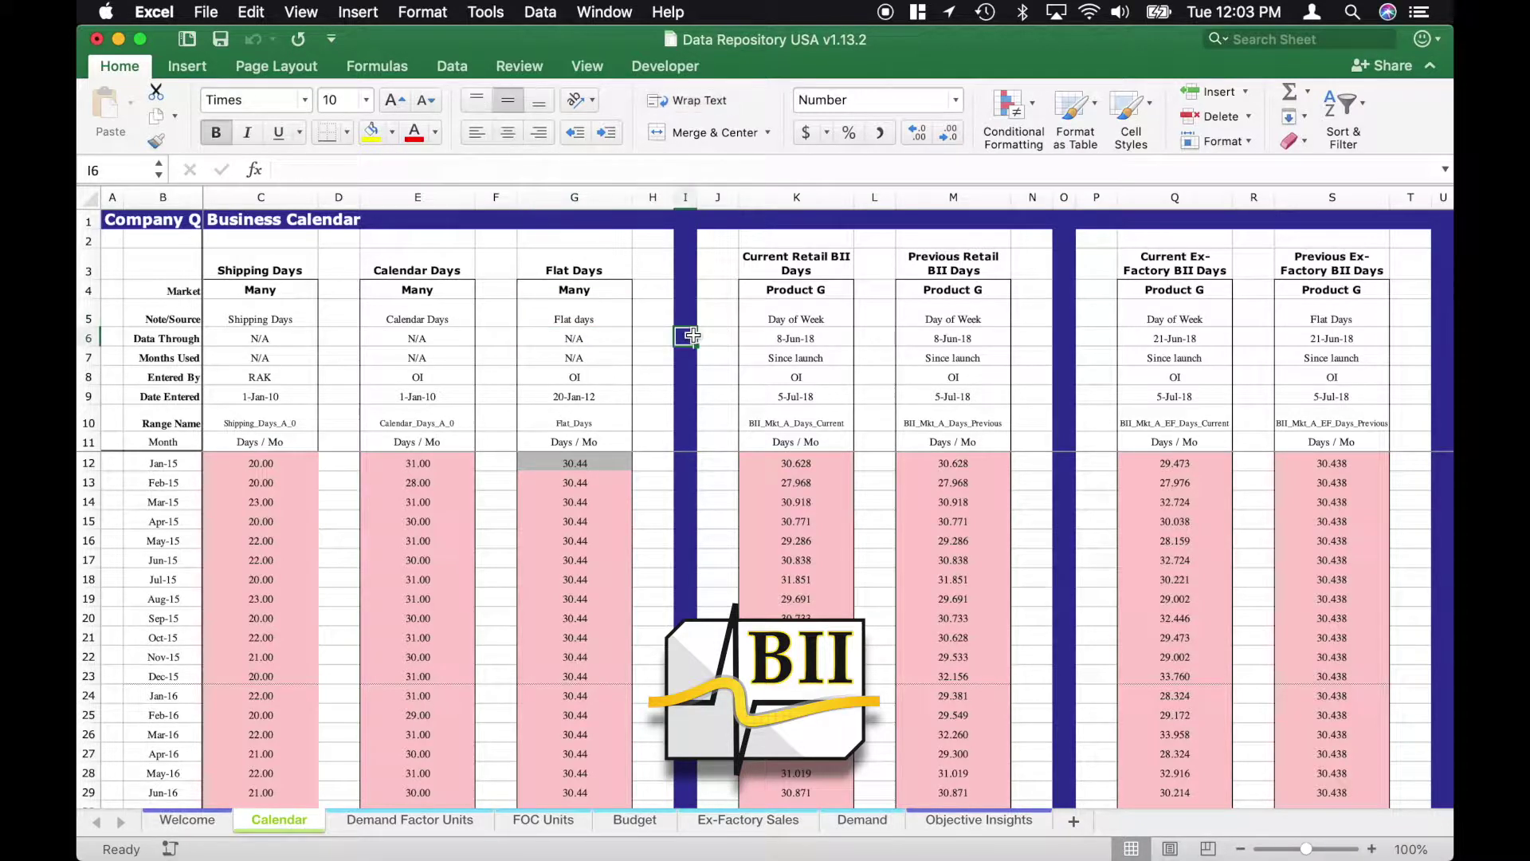
{"action": "left_click", "coordinate": [785, 261]}
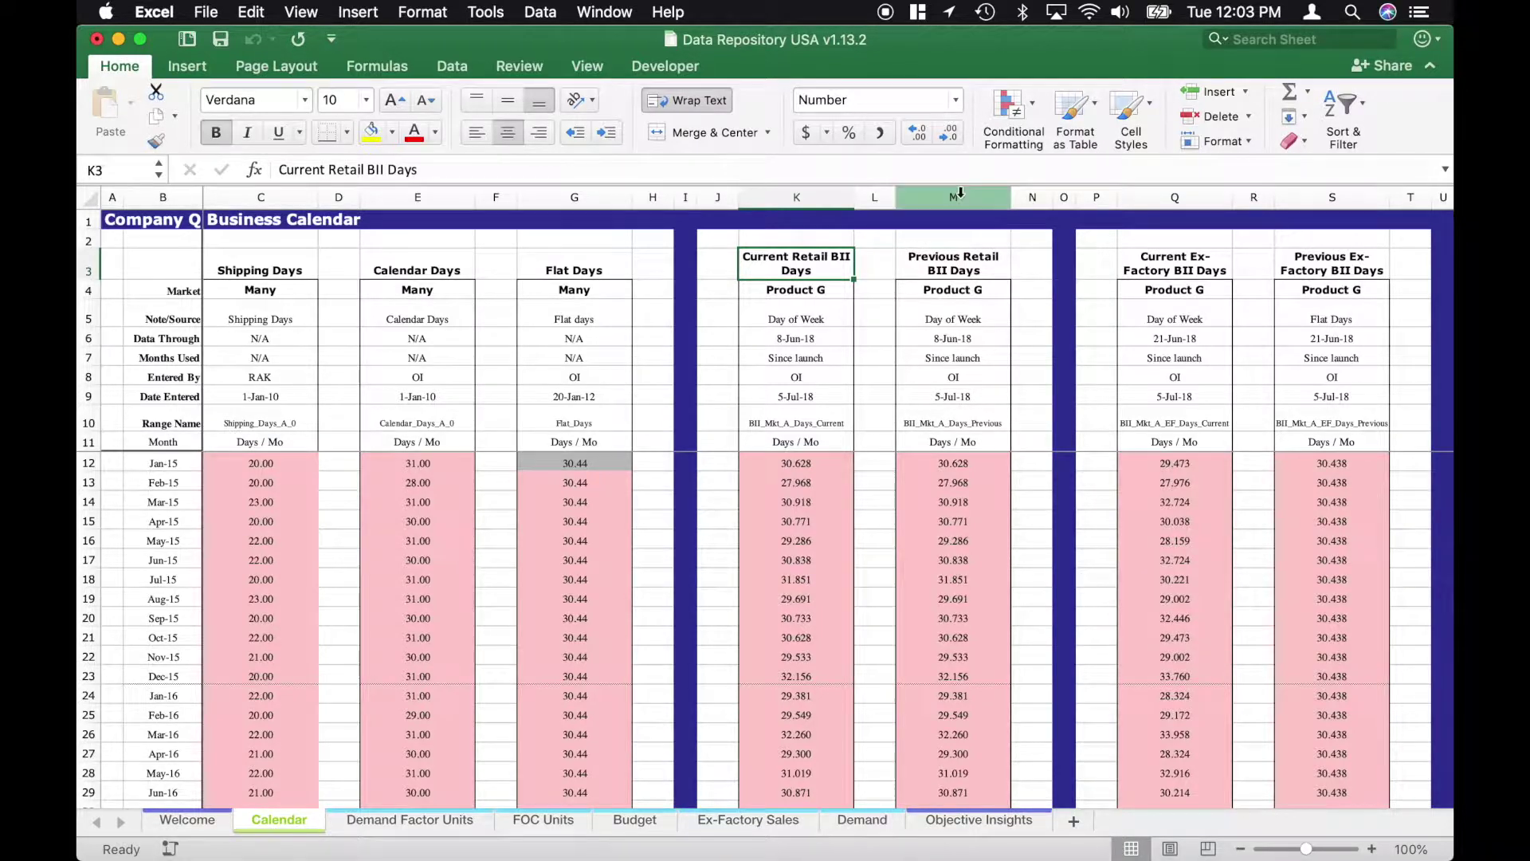
{"action": "left_click", "coordinate": [968, 263]}
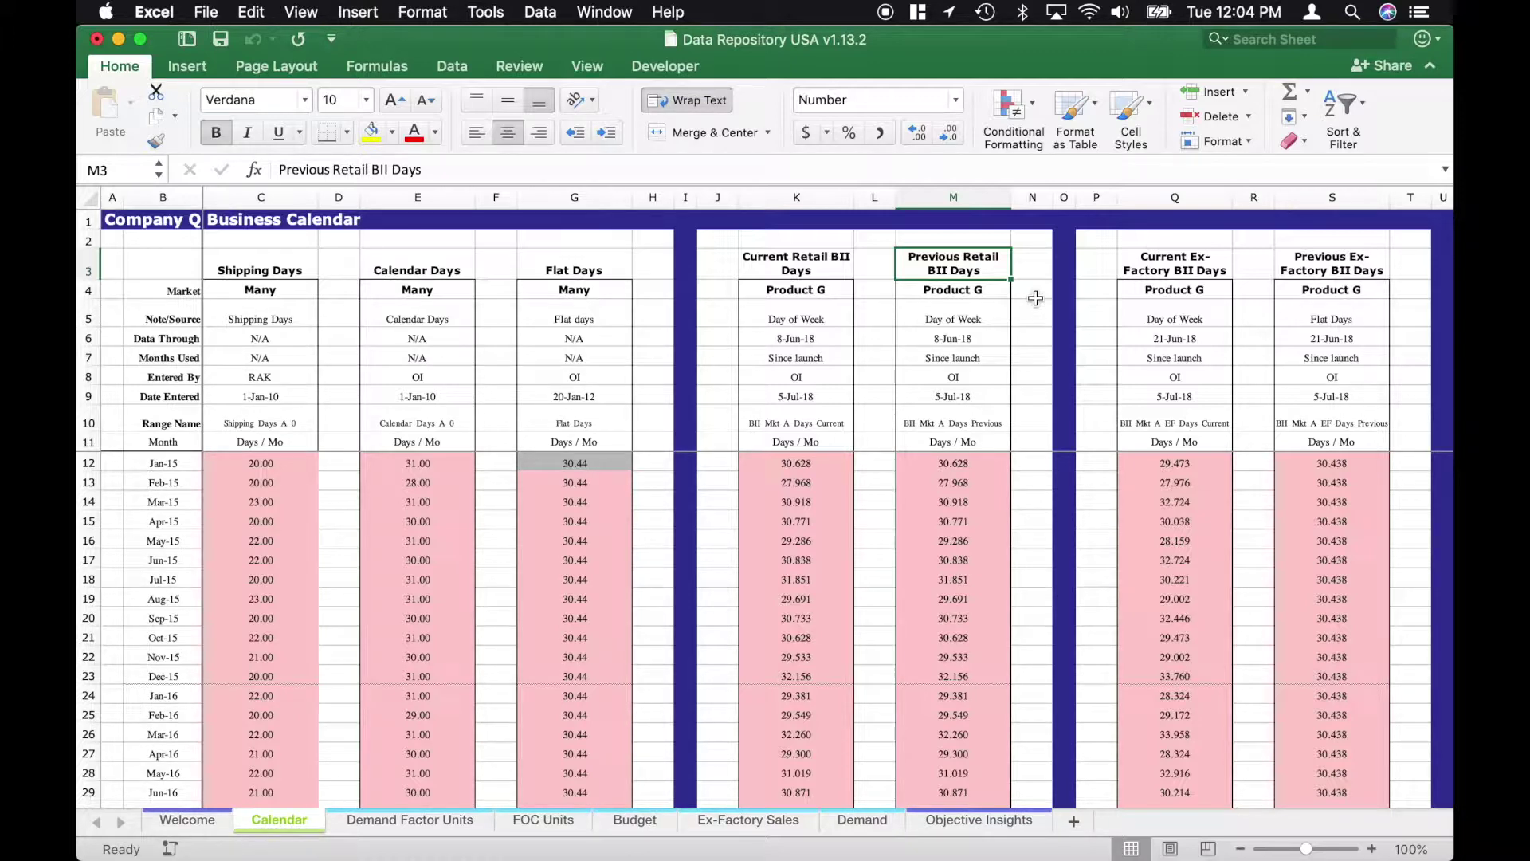
{"action": "scroll", "coordinate": [1035, 298], "scroll_direction": "right", "scroll_amount": 5}
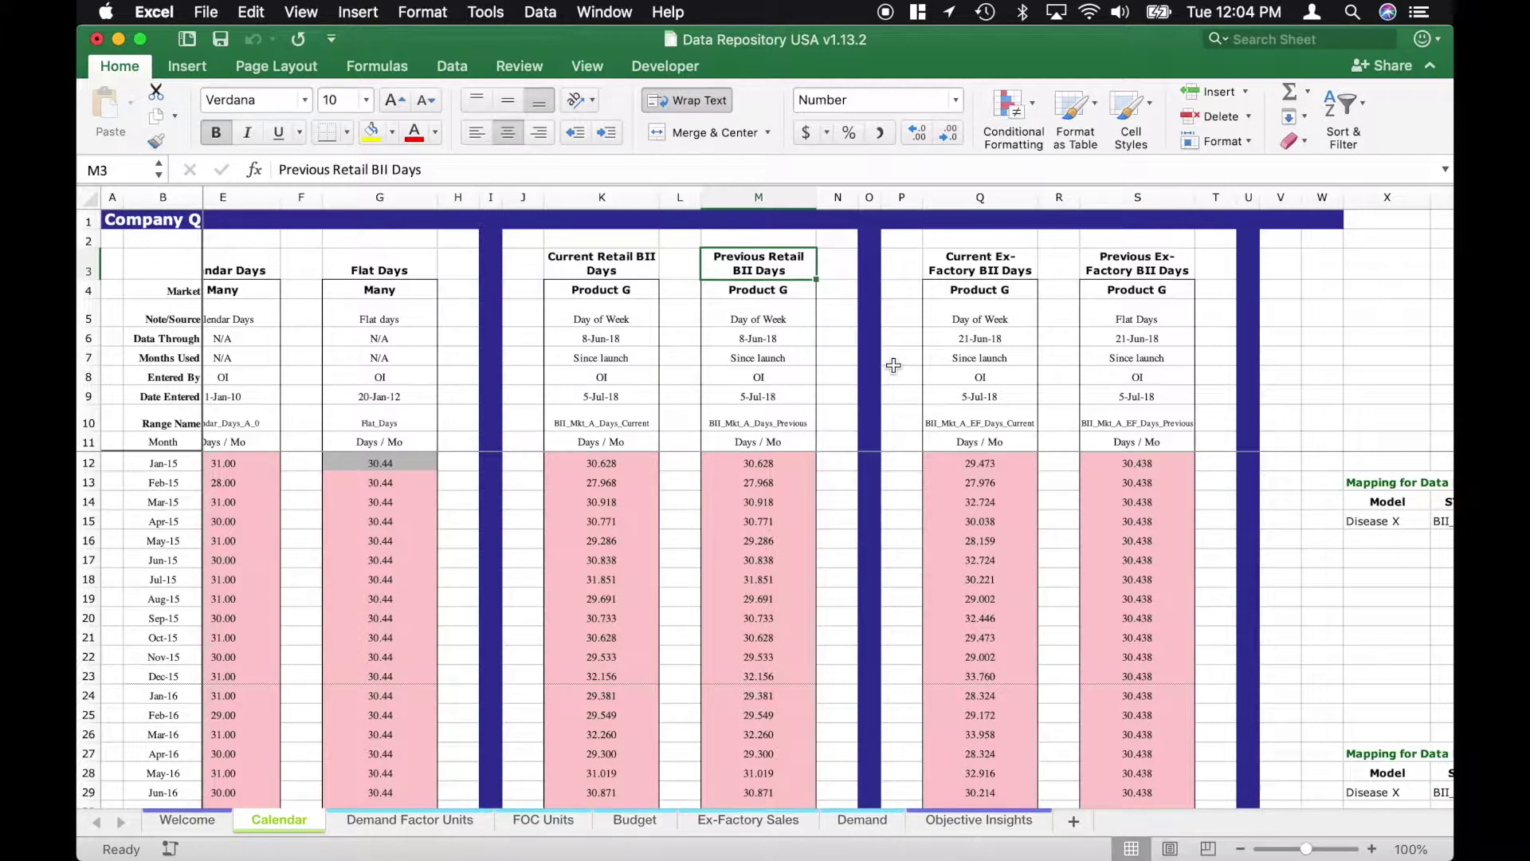
{"action": "left_click", "coordinate": [964, 257]}
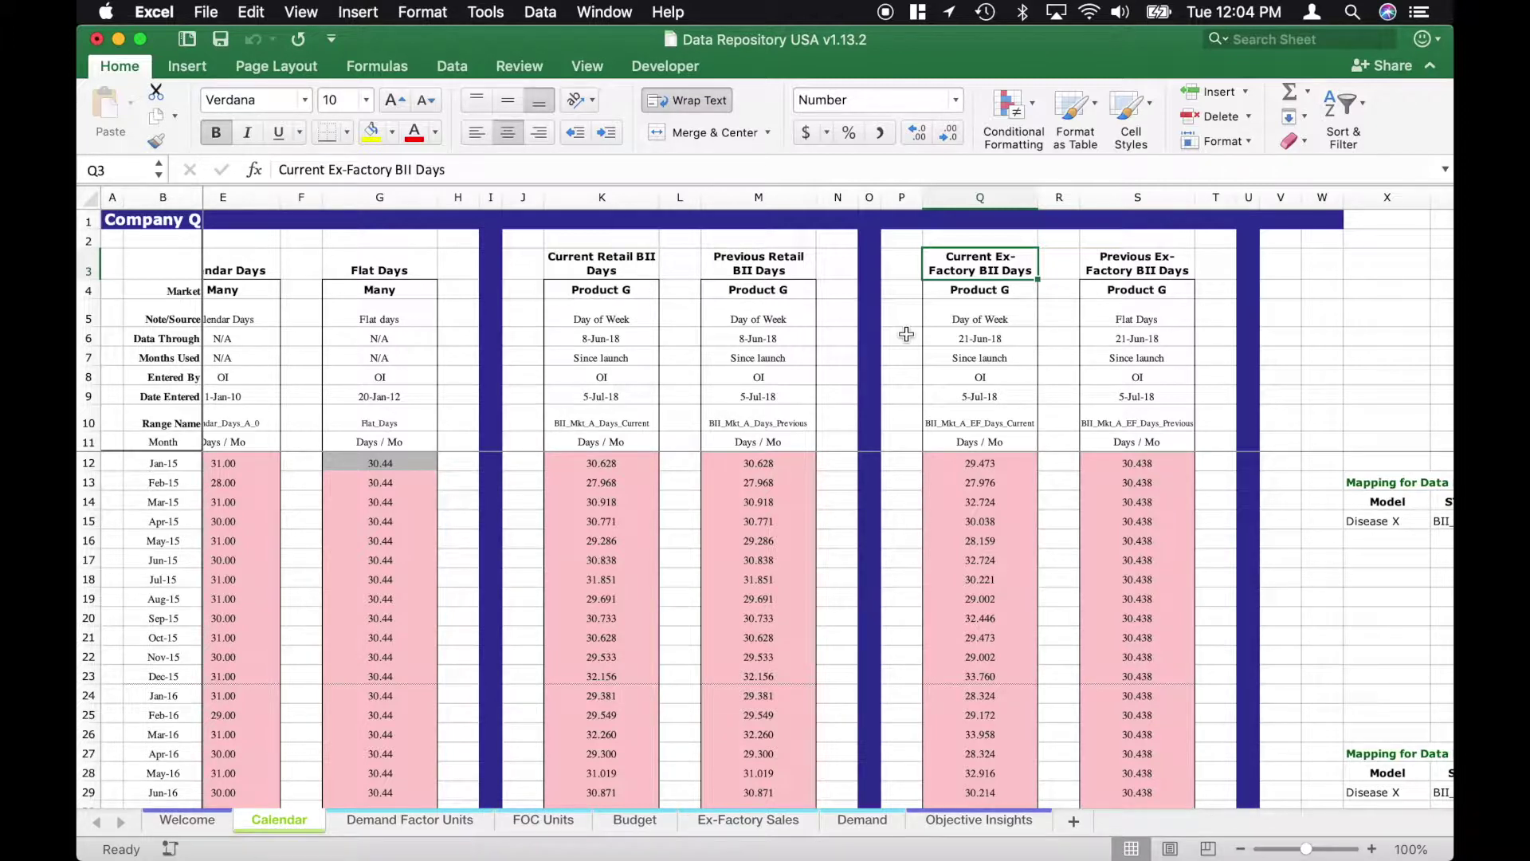
On the Demand Factor Units sheet, examine the Retail Plus Mail Order Units and Non-Retail Units sections for Product G Products.
{"action": "left_click", "coordinate": [430, 821]}
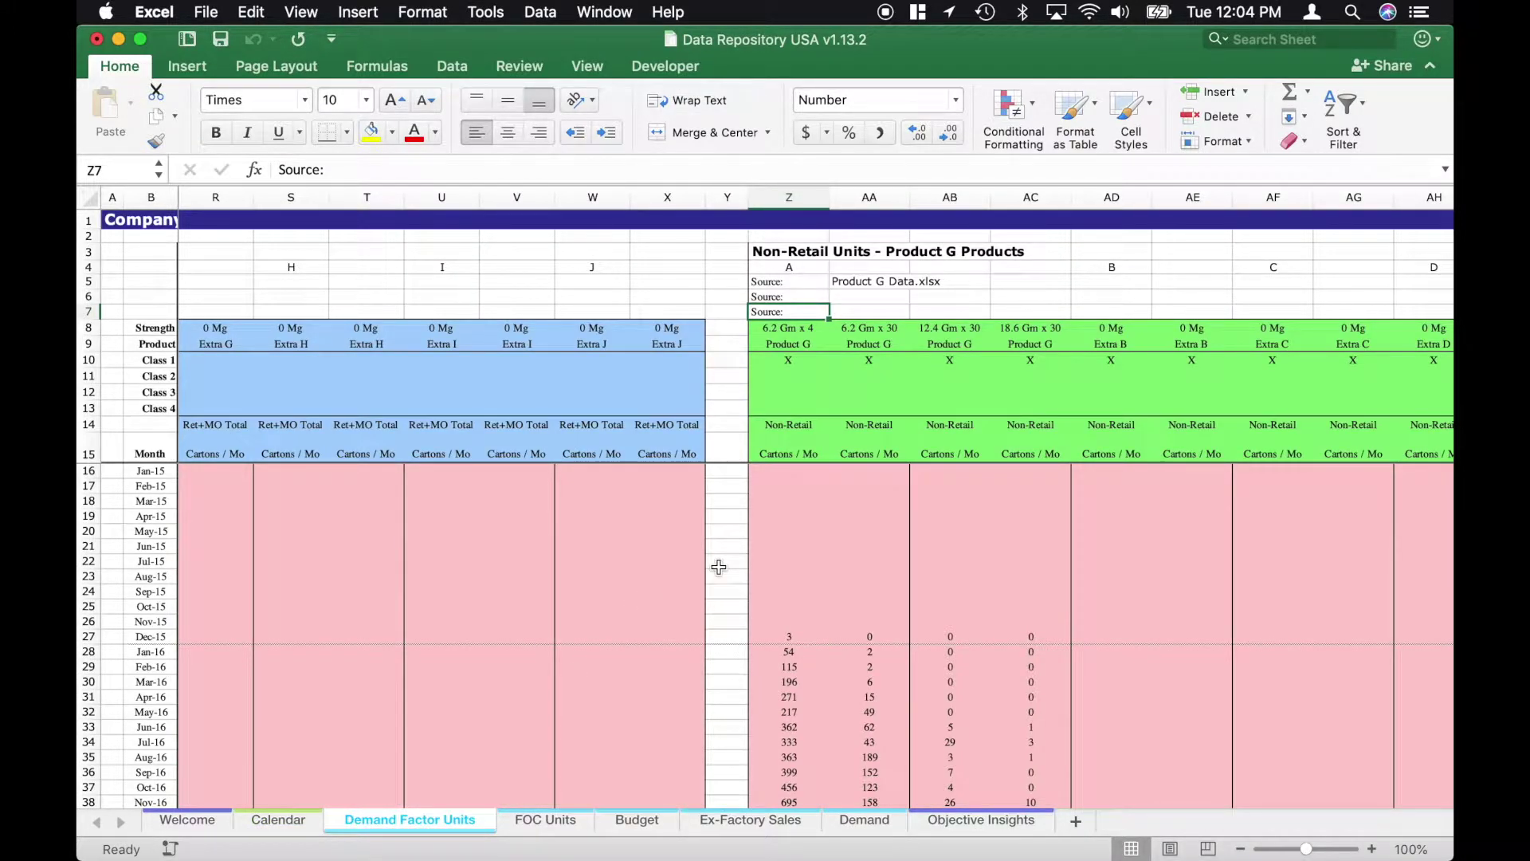
{"action": "scroll", "coordinate": [718, 567], "scroll_direction": "left", "scroll_amount": 10}
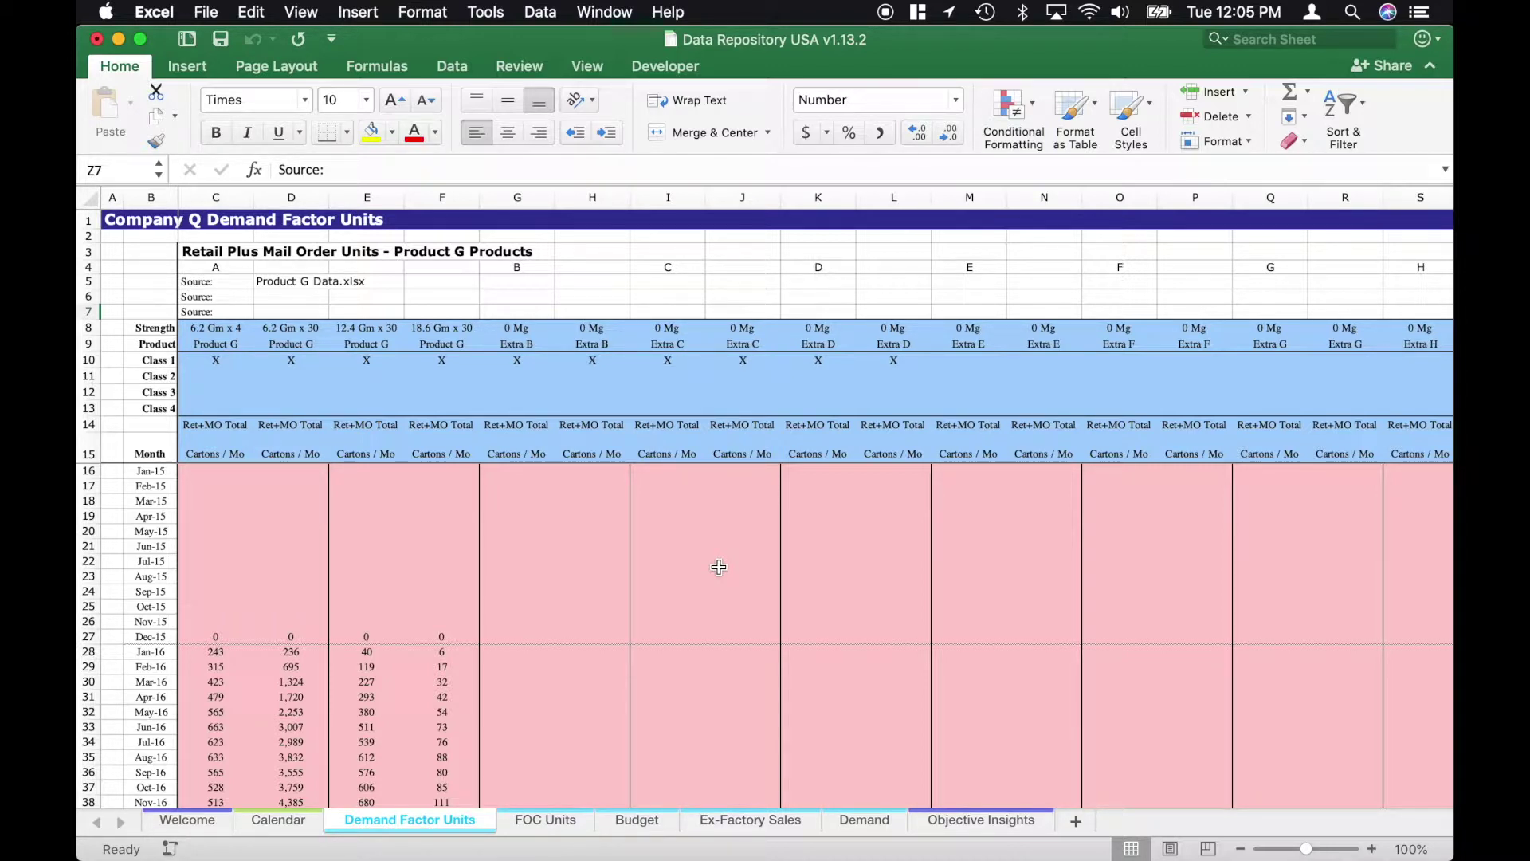
{"action": "left_click_drag", "start_coordinate": [214, 249], "coordinate": [459, 250]}
{"action": "left_click", "coordinate": [637, 306]}
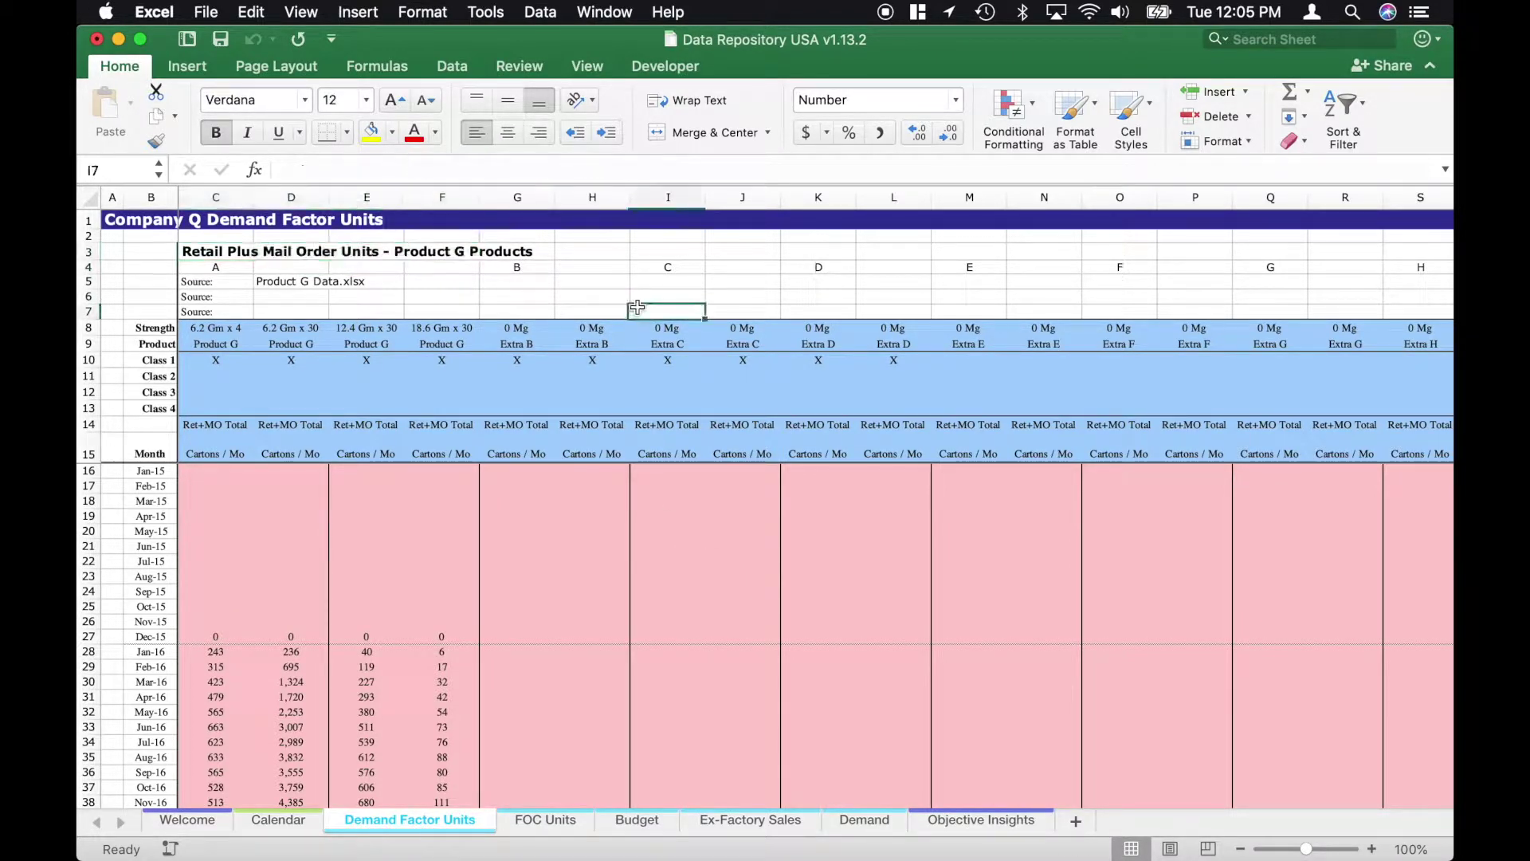
{"action": "scroll", "coordinate": [638, 307], "scroll_direction": "right", "scroll_amount": 10}
{"action": "scroll", "coordinate": [696, 307], "scroll_direction": "right", "scroll_amount": 1}
{"action": "left_click_drag", "start_coordinate": [639, 250], "coordinate": [908, 252]}
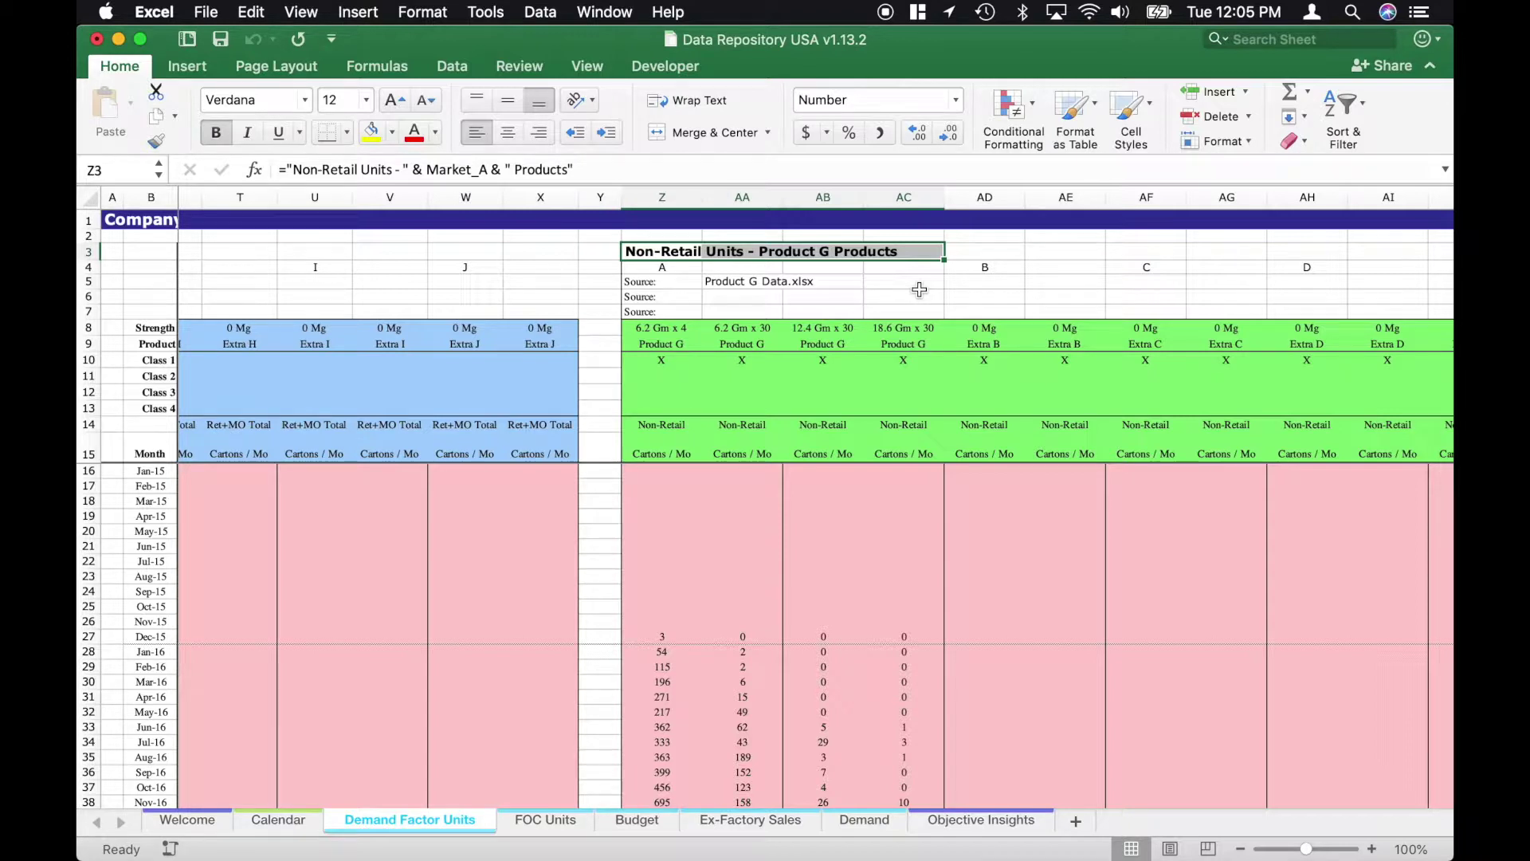
{"action": "left_click", "coordinate": [919, 287]}
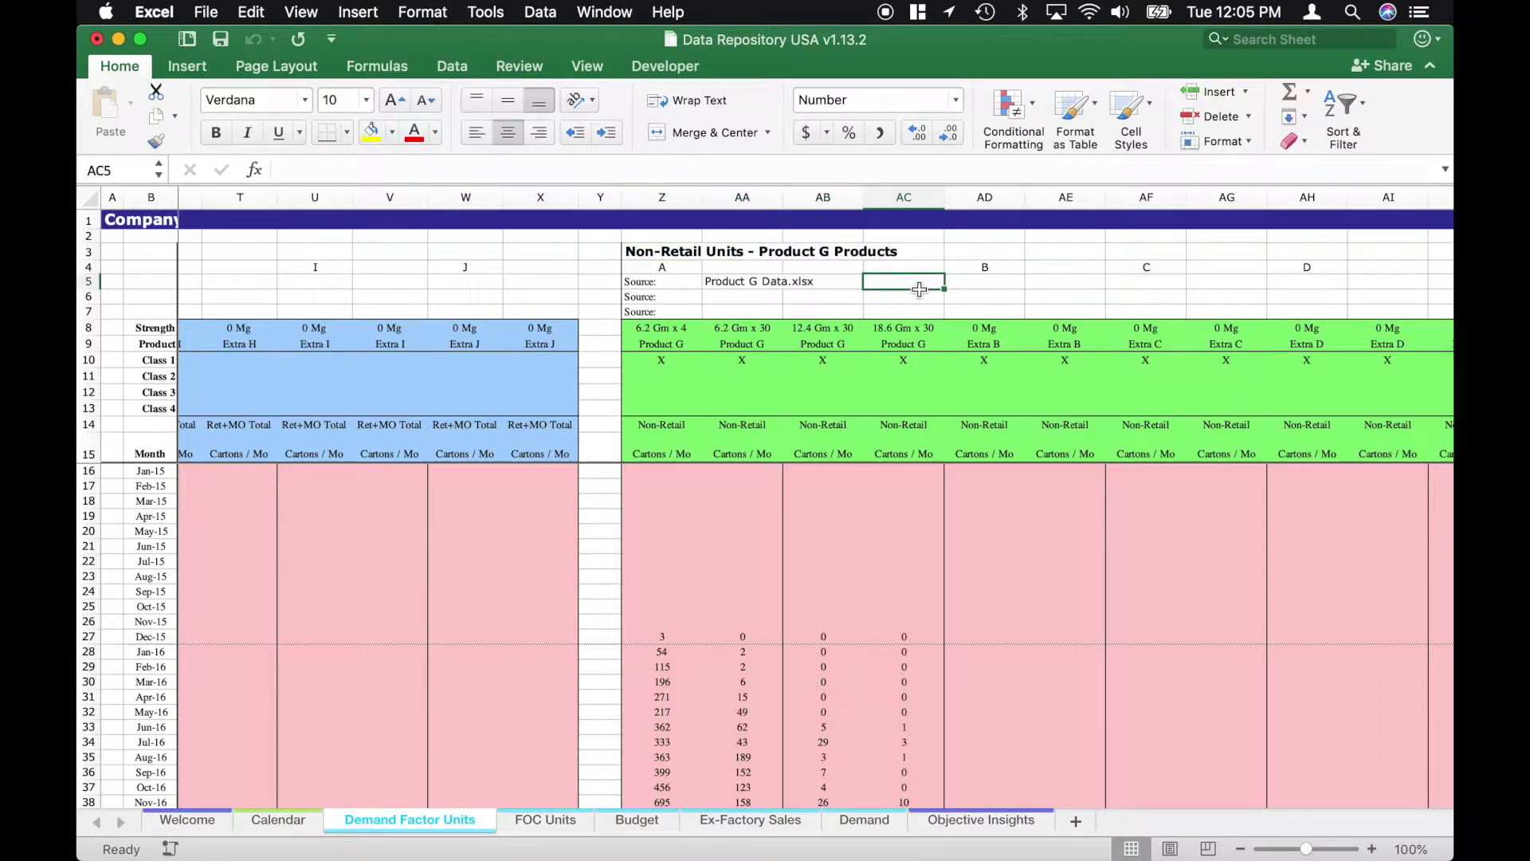
Look through the monthly carton data across the retail and non-retail product columns of the Demand Factor Units sheet.
{"action": "scroll", "coordinate": [919, 290], "scroll_direction": "left", "scroll_amount": 15}
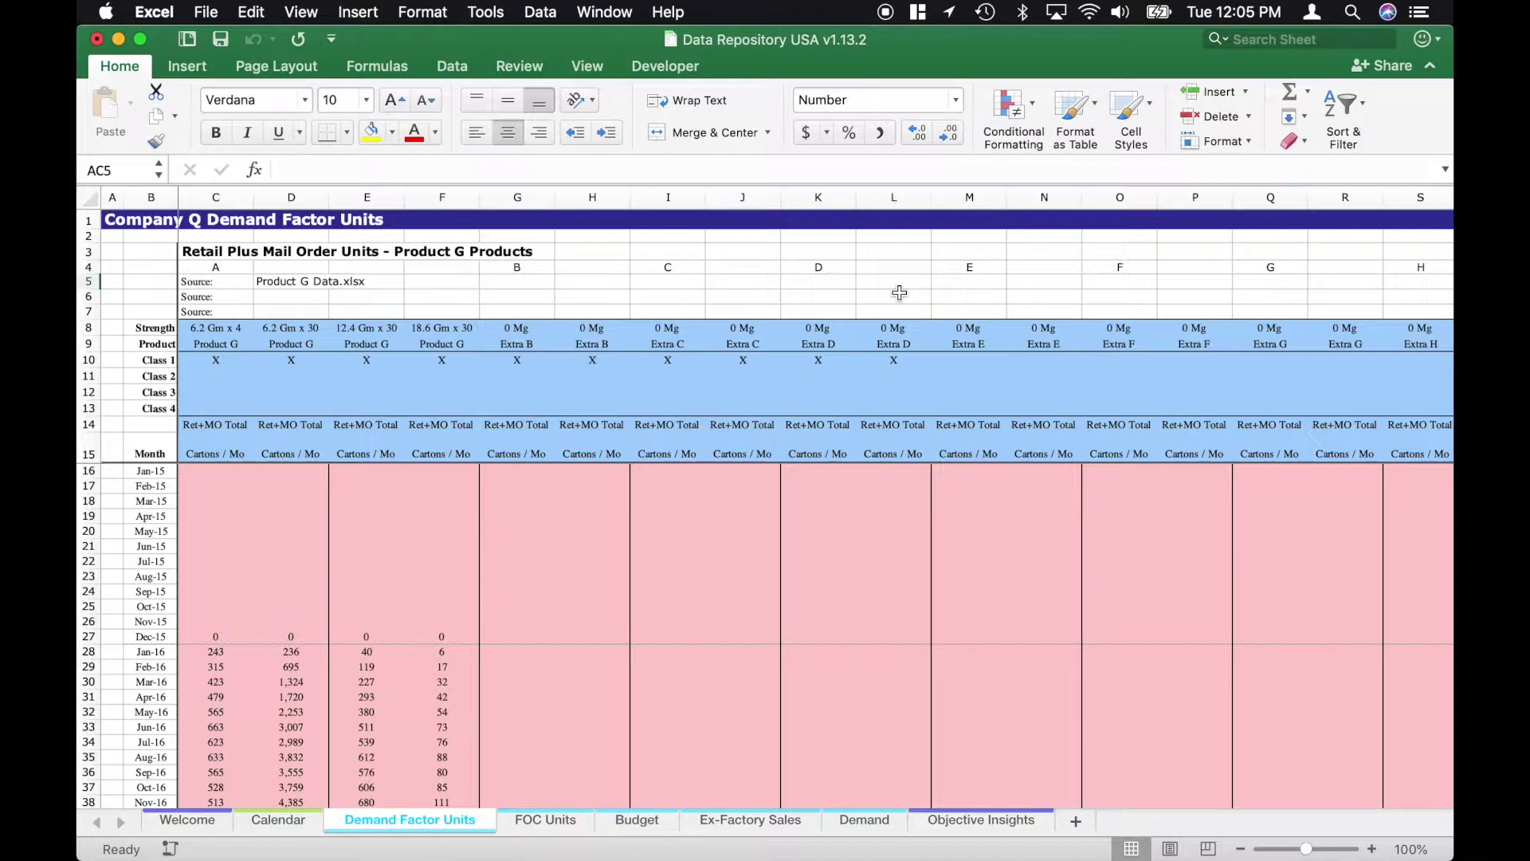
{"action": "scroll", "coordinate": [900, 293], "scroll_direction": "right", "scroll_amount": 15}
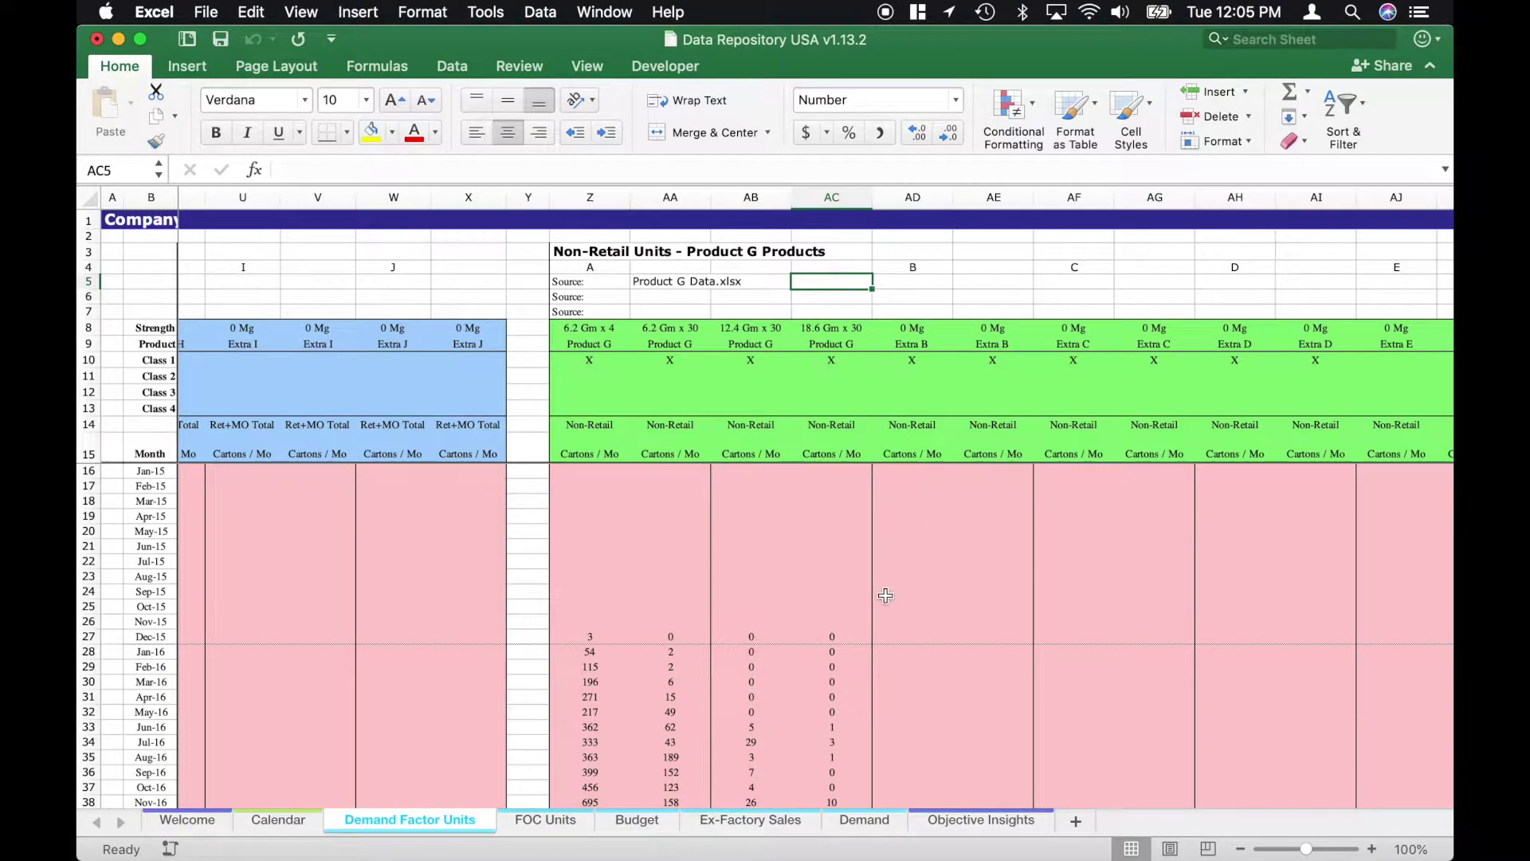
{"action": "scroll", "coordinate": [885, 595], "scroll_direction": "down", "scroll_amount": 10}
{"action": "scroll", "coordinate": [885, 596], "scroll_direction": "up", "scroll_amount": 4}
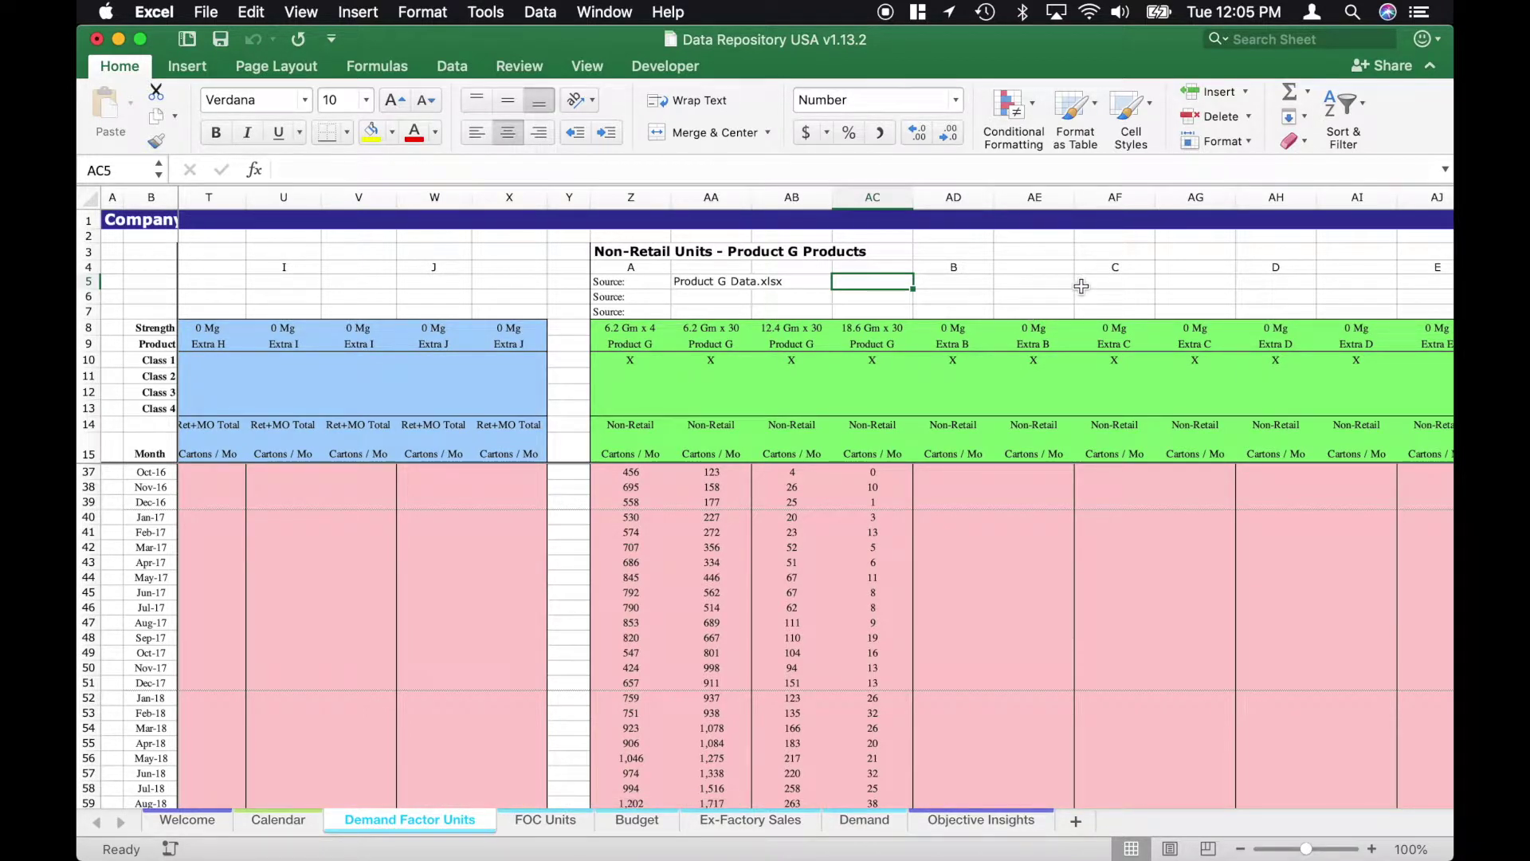
{"action": "scroll", "coordinate": [1080, 286], "scroll_direction": "right", "scroll_amount": 1}
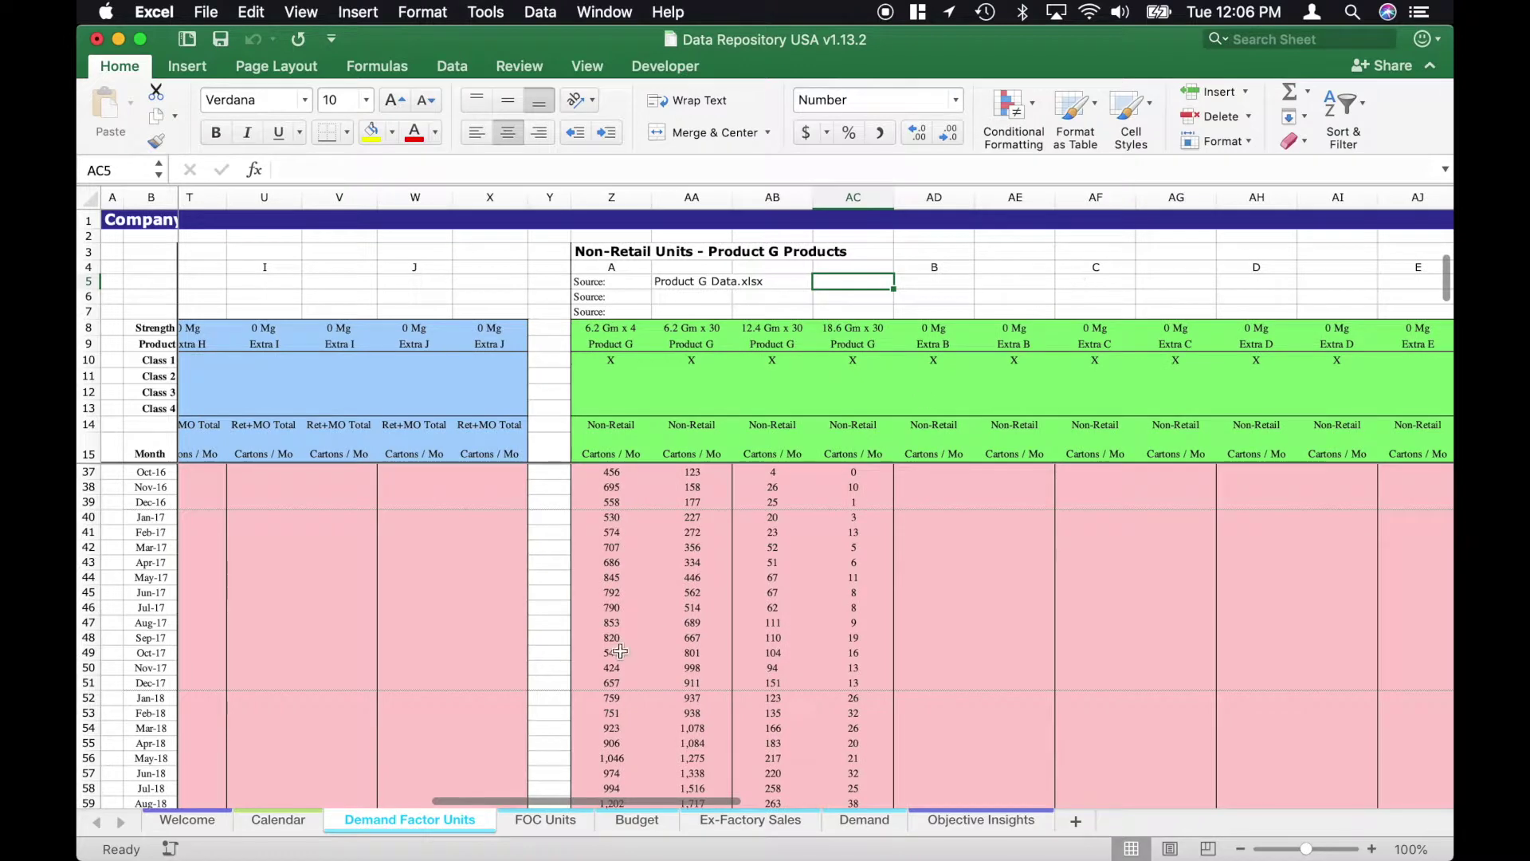
{"action": "scroll", "coordinate": [735, 585], "scroll_direction": "right", "scroll_amount": 7}
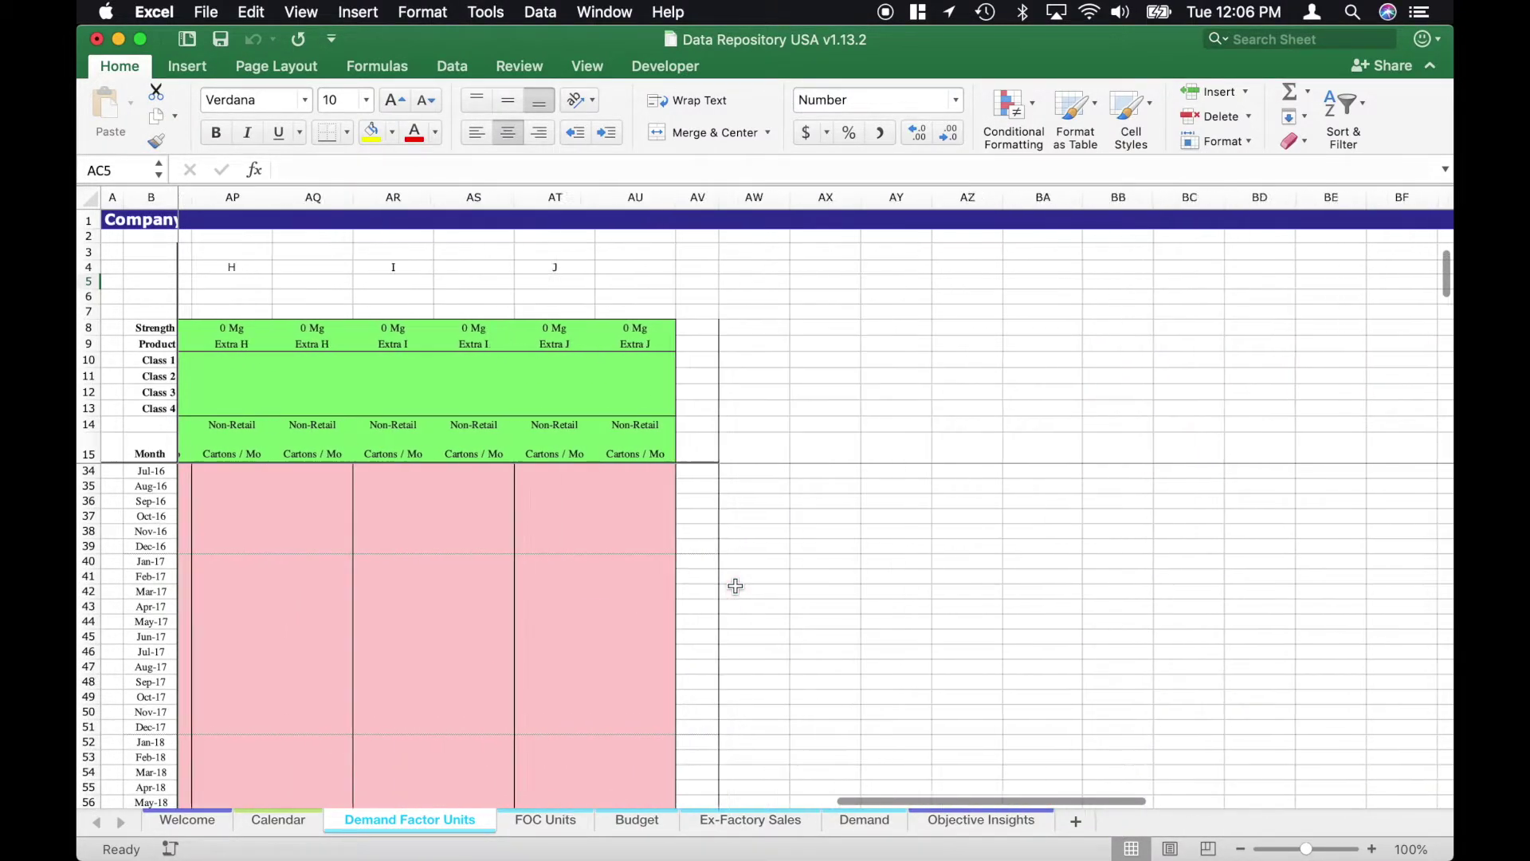
{"action": "scroll", "coordinate": [735, 586], "scroll_direction": "left", "scroll_amount": 10}
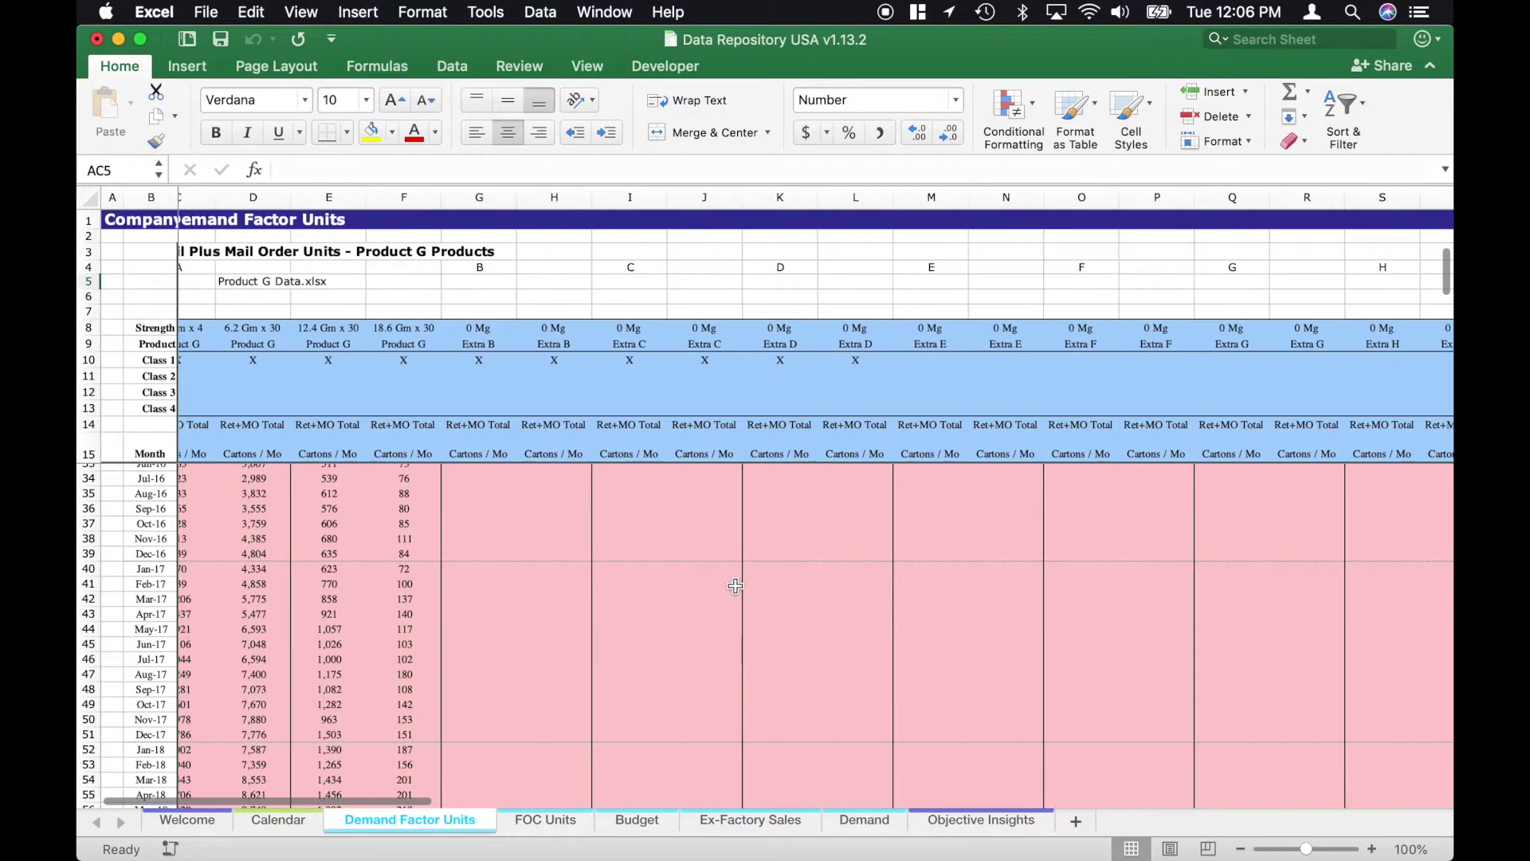
View the Product G free-of-charge cartons on the FOC Units sheet and the NET Sales layout on the Budget sheet.
{"action": "left_click", "coordinate": [531, 827]}
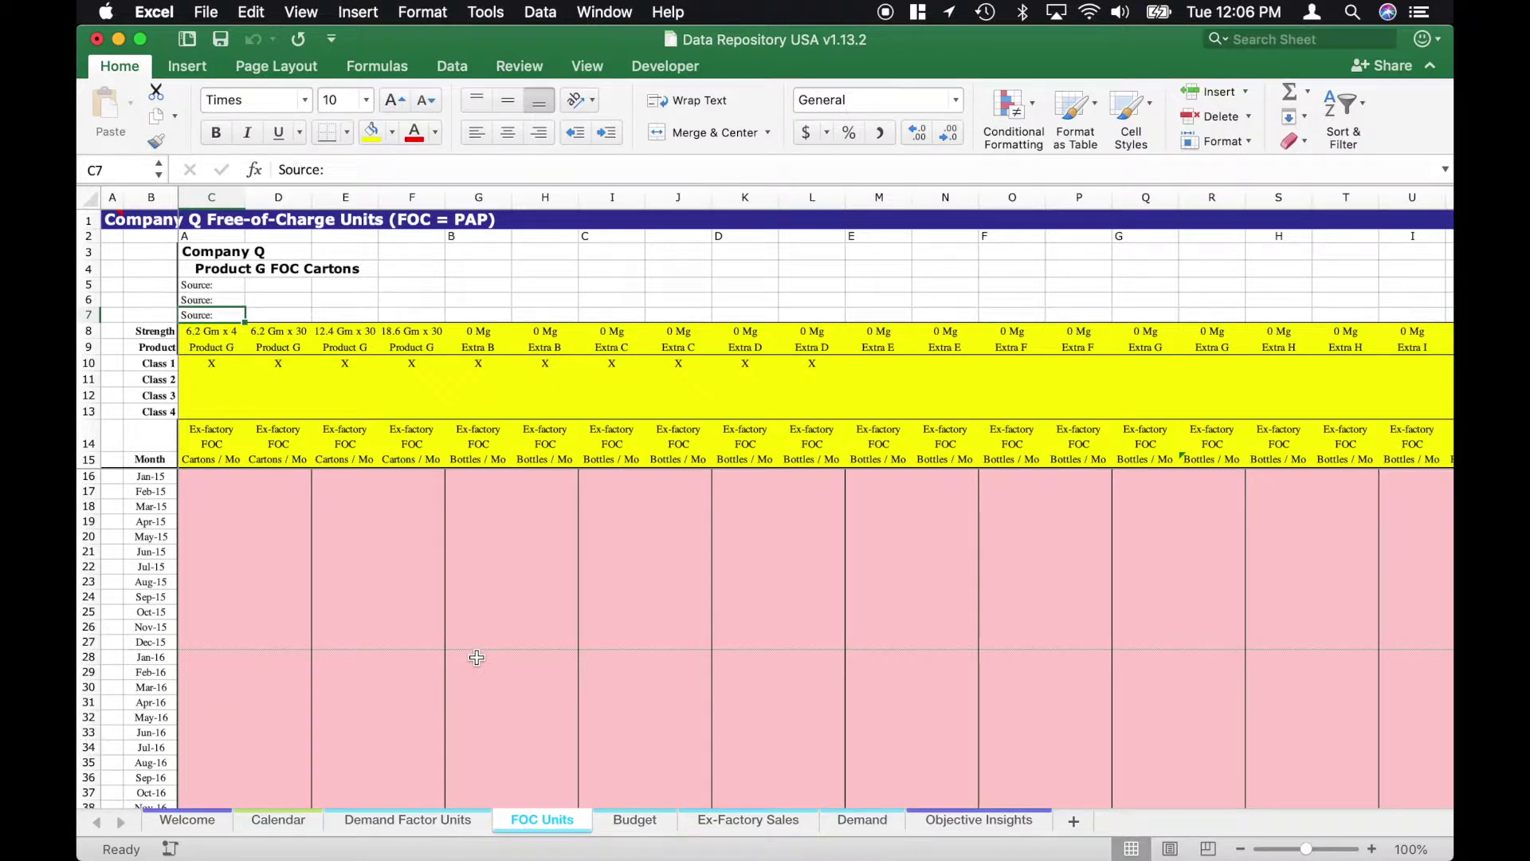
{"action": "left_click", "coordinate": [640, 821]}
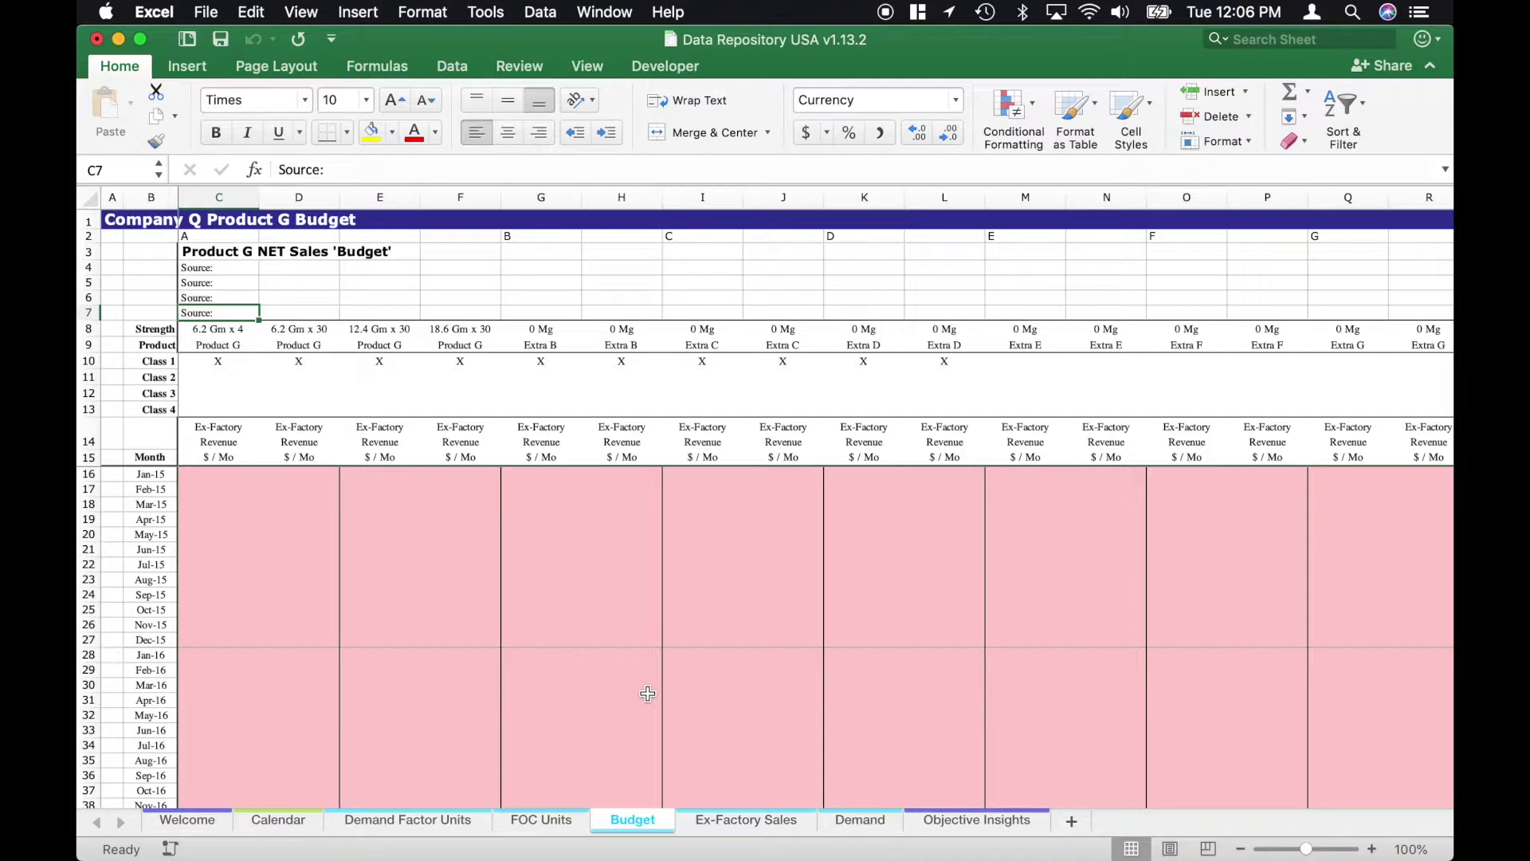
Examine the Revenue Packages section at the start of the Ex-Factory Sales sheet.
{"action": "left_click", "coordinate": [744, 821]}
{"action": "scroll", "coordinate": [613, 608], "scroll_direction": "left", "scroll_amount": 15}
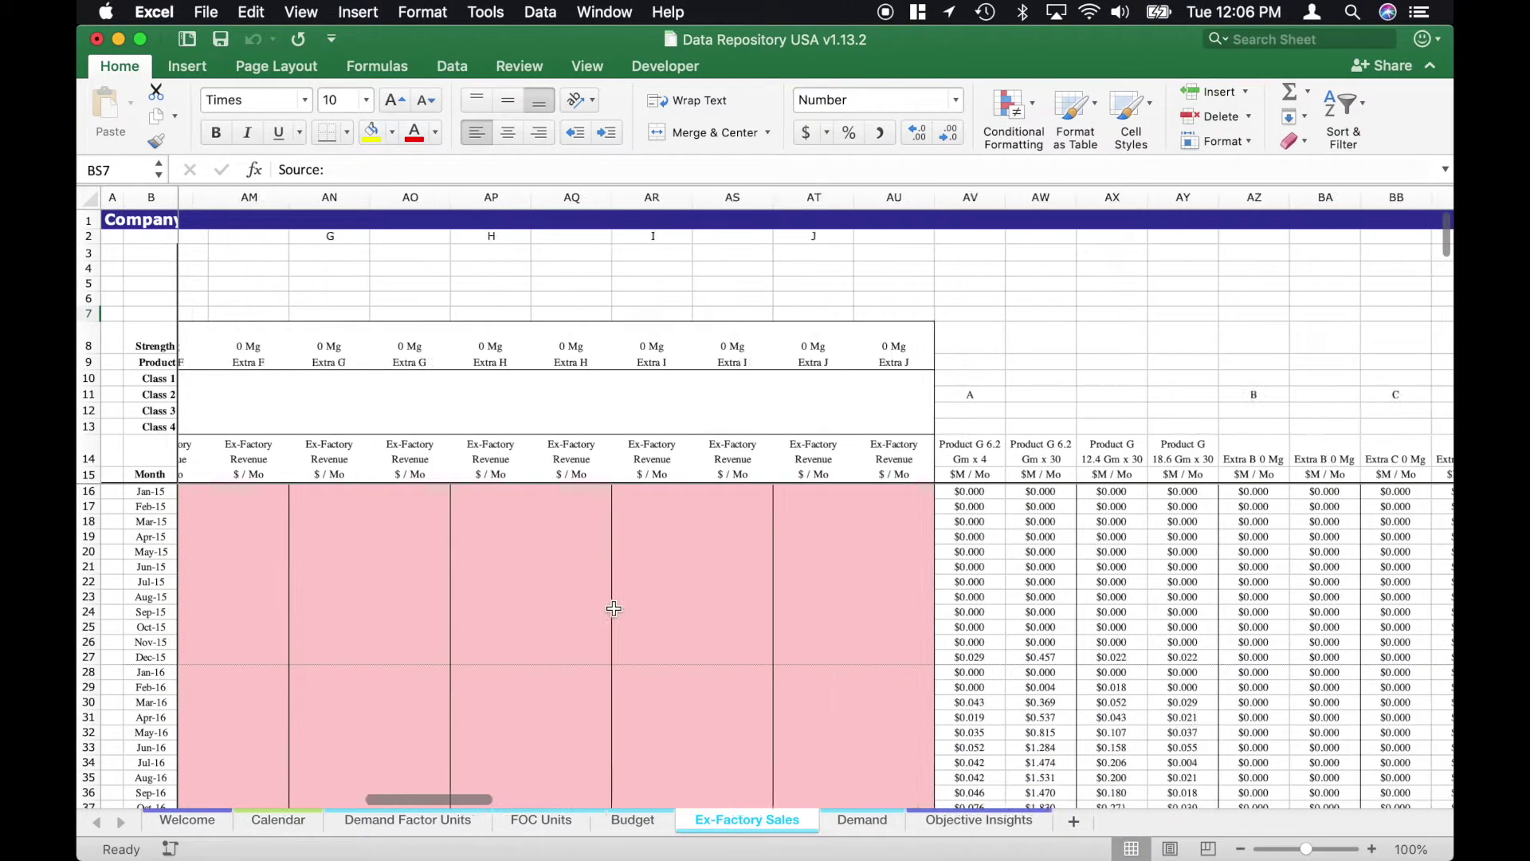
{"action": "scroll", "coordinate": [613, 608], "scroll_direction": "left", "scroll_amount": 10}
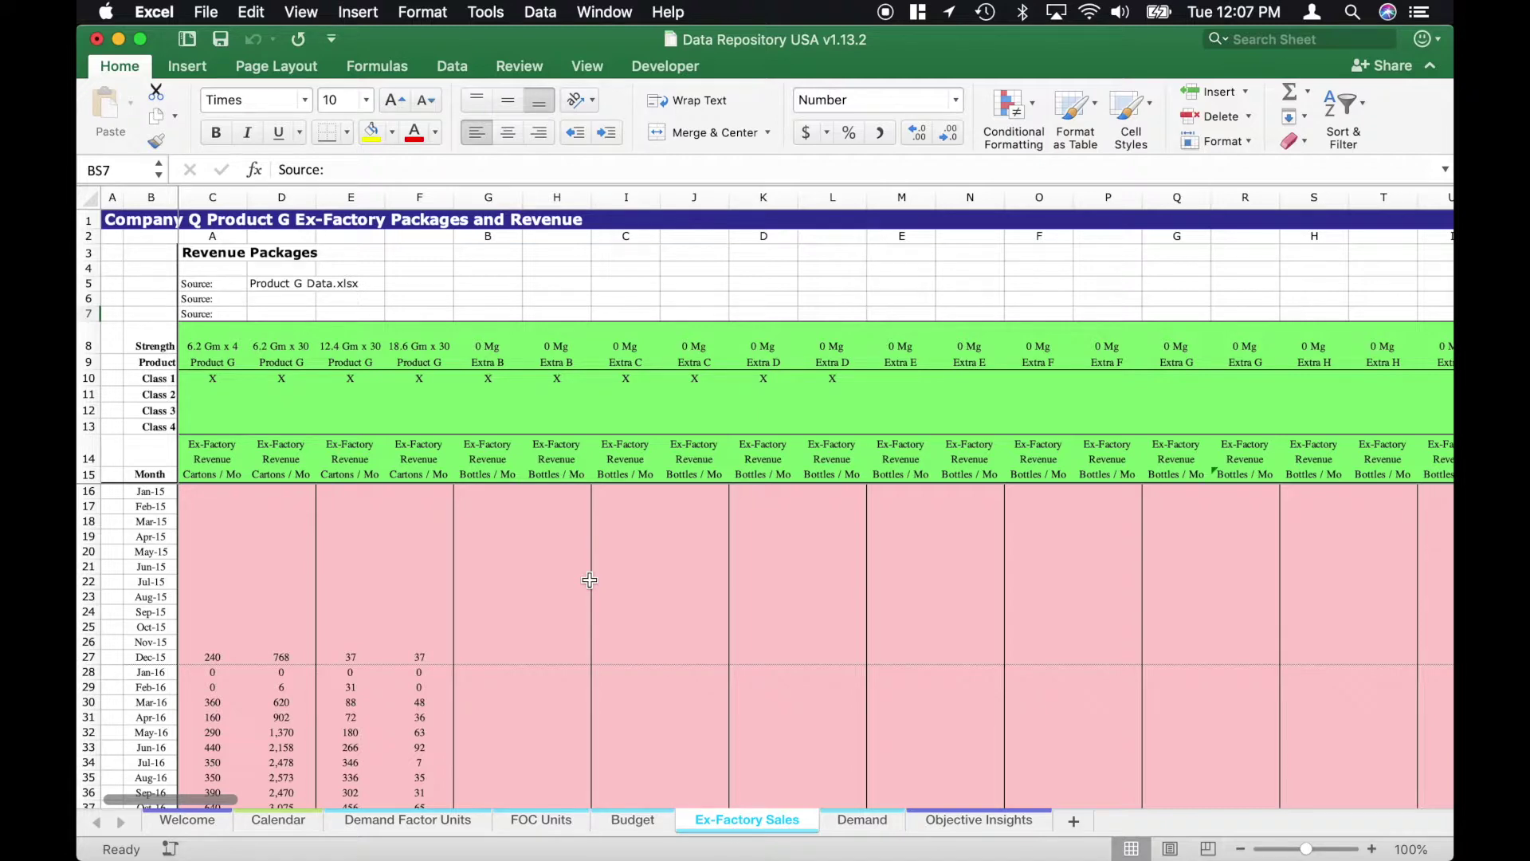
Examine the monthly Product G figures in the GROSS Revenue section of the Ex-Factory Sales sheet.
{"action": "scroll", "coordinate": [590, 579], "scroll_direction": "right", "scroll_amount": 15}
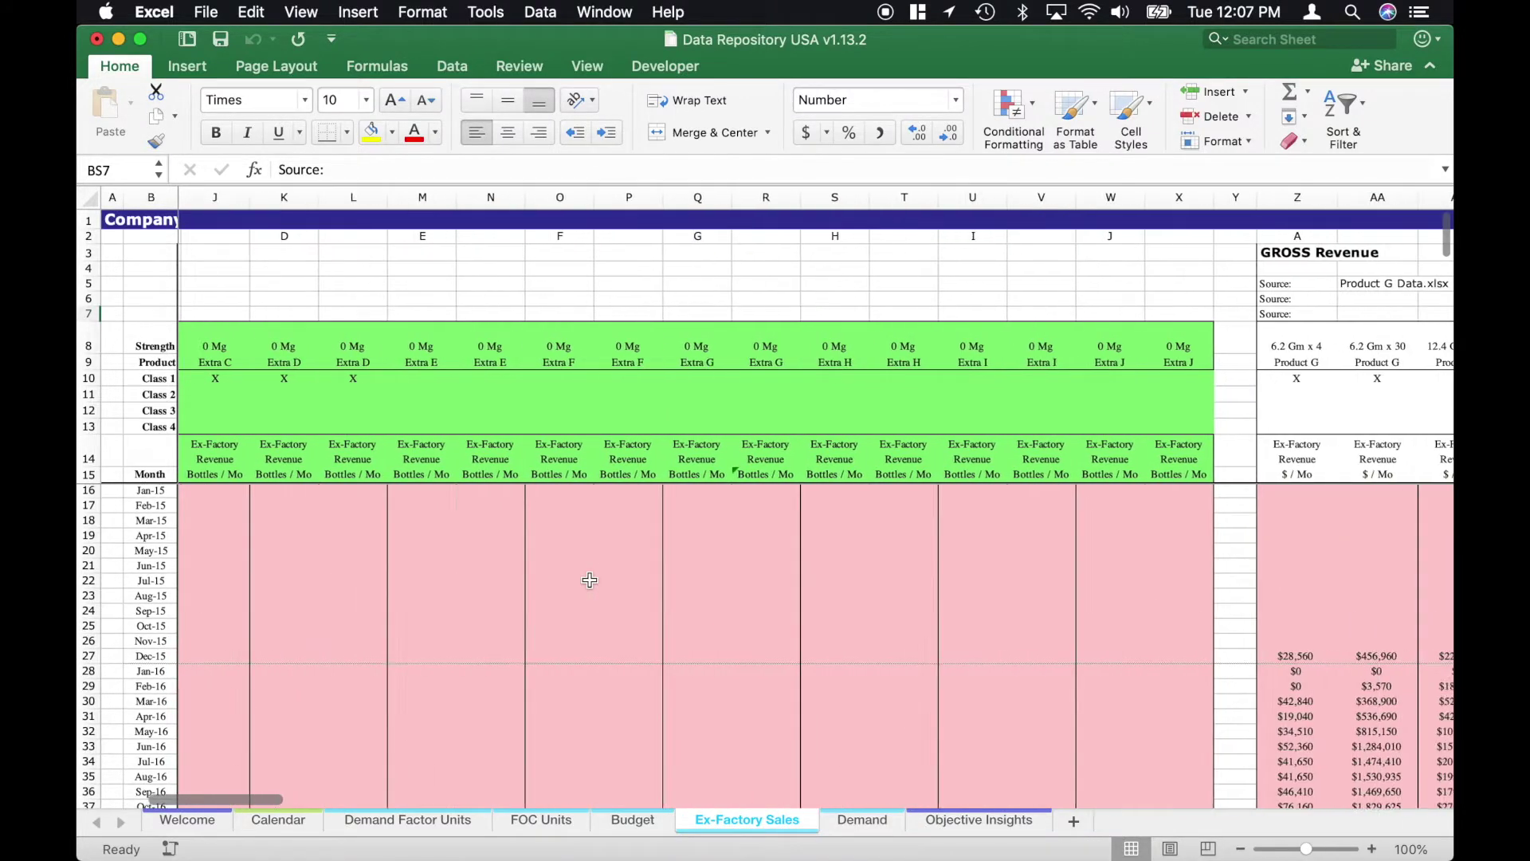
{"action": "scroll", "coordinate": [589, 580], "scroll_direction": "right", "scroll_amount": 5}
{"action": "scroll", "coordinate": [589, 579], "scroll_direction": "down", "scroll_amount": 3}
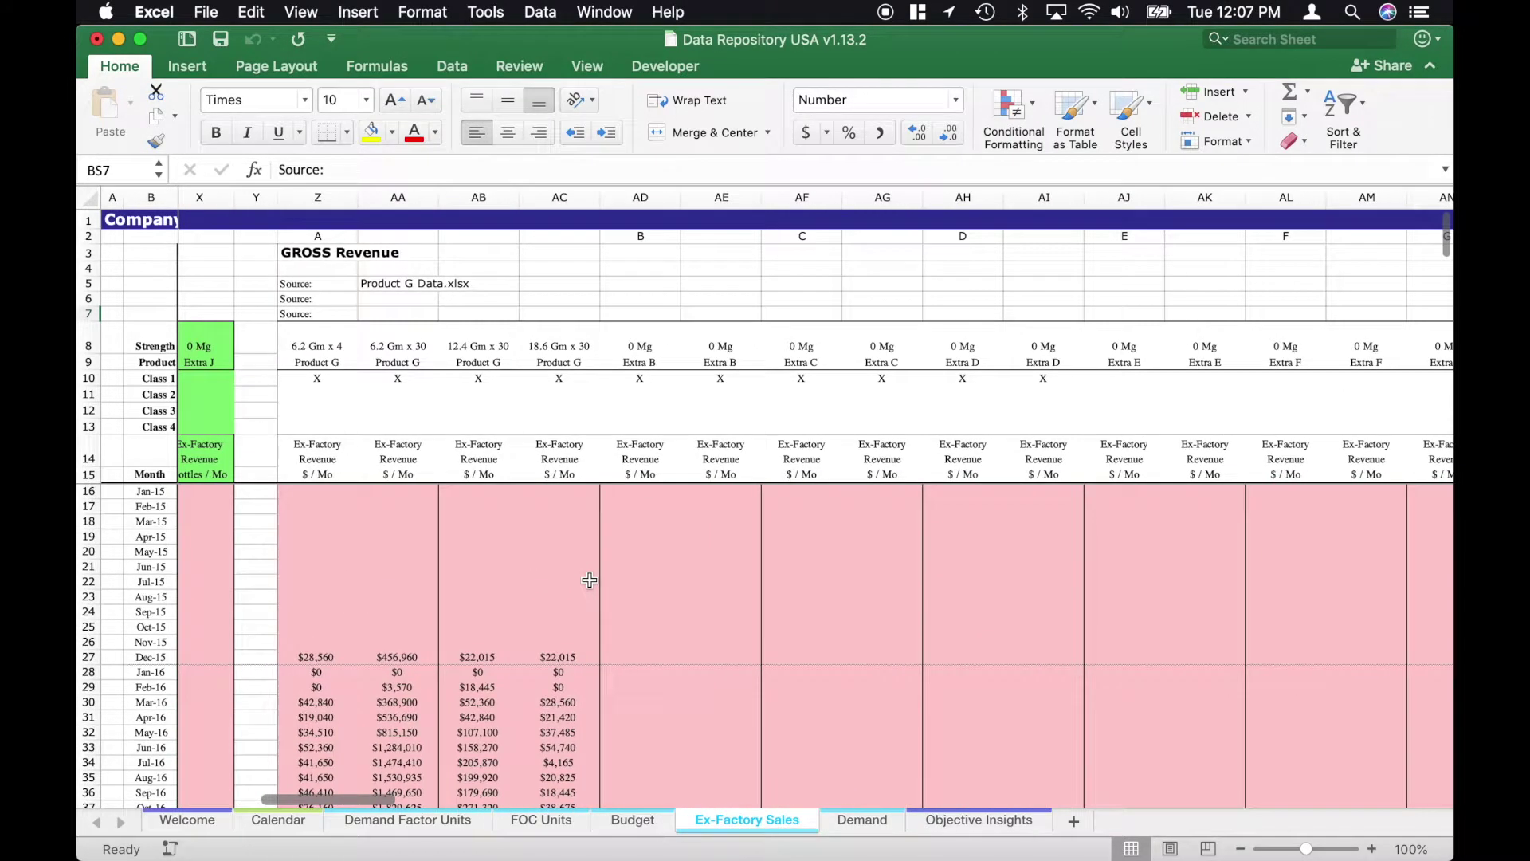
{"action": "scroll", "coordinate": [631, 689], "scroll_direction": "down", "scroll_amount": 2}
{"action": "scroll", "coordinate": [631, 689], "scroll_direction": "down", "scroll_amount": 2}
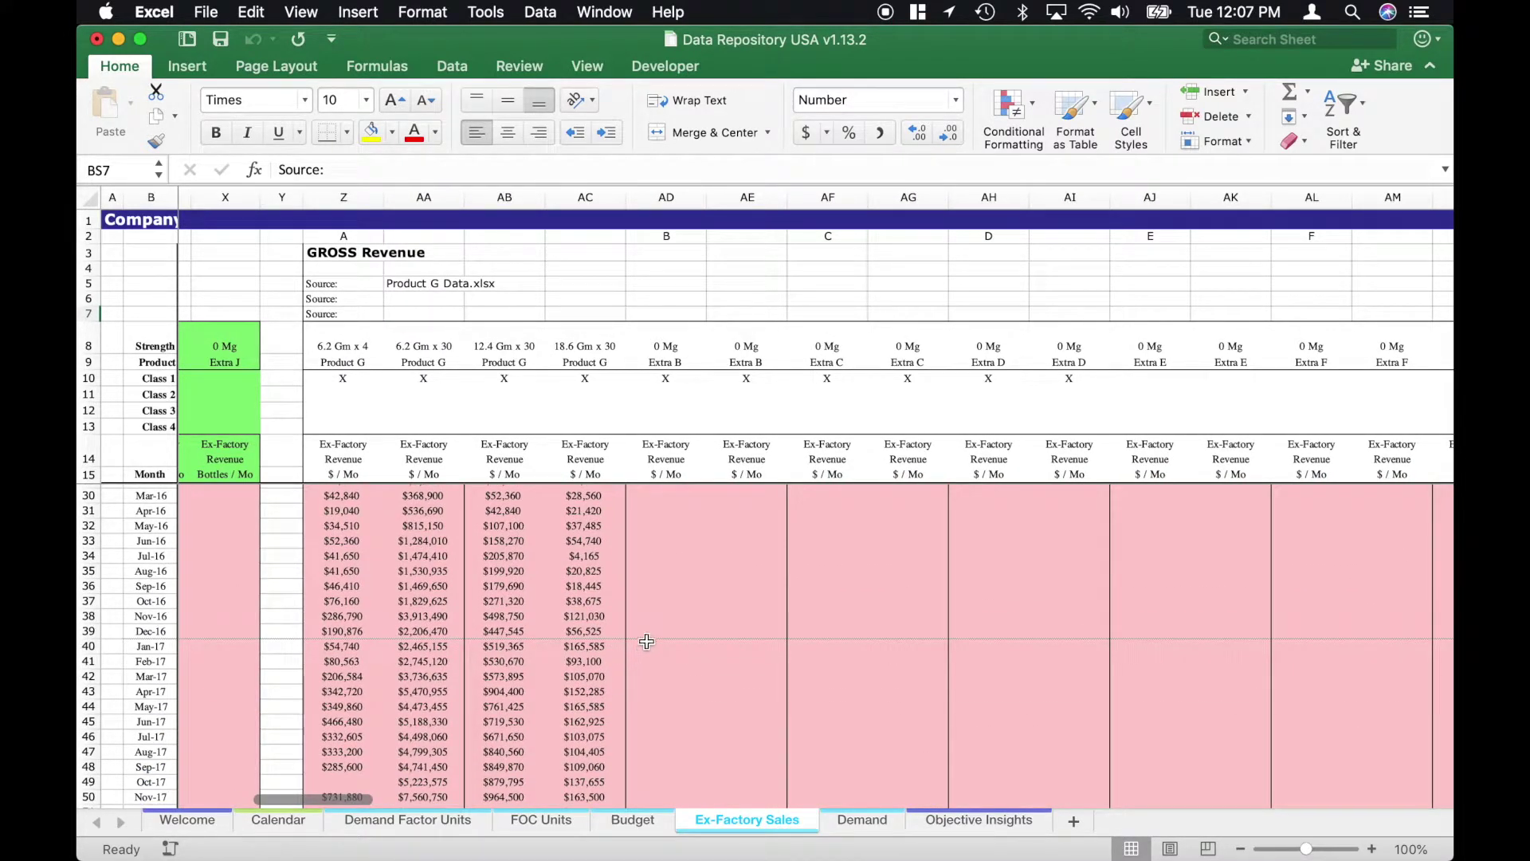
{"action": "scroll", "coordinate": [646, 642], "scroll_direction": "up", "scroll_amount": 1}
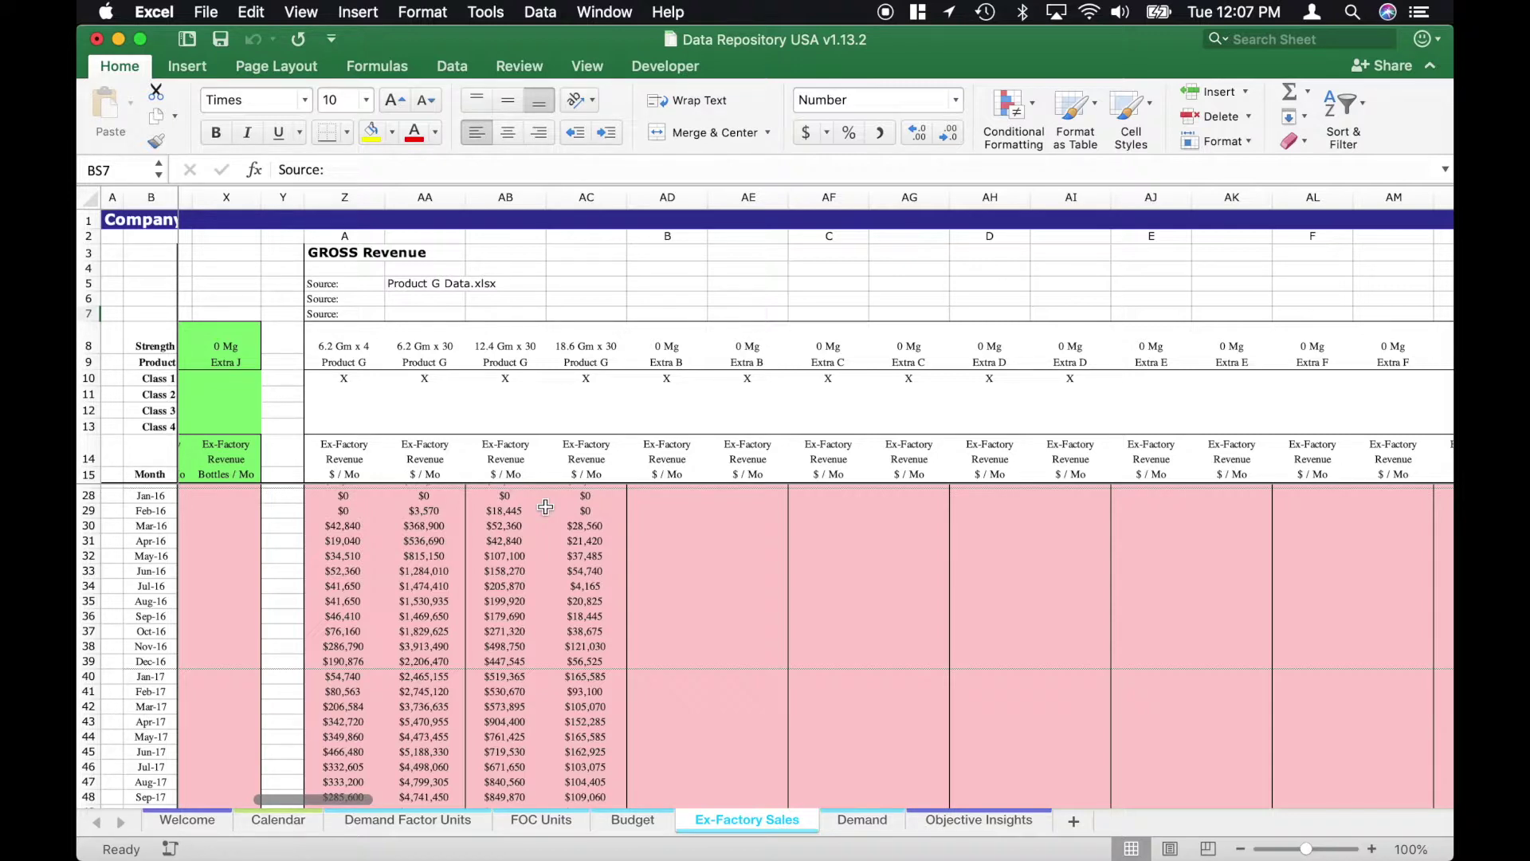
Examine the calculated NET Revenue section for Product G on the Ex-Factory Sales sheet.
{"action": "scroll", "coordinate": [545, 507], "scroll_direction": "right", "scroll_amount": 15}
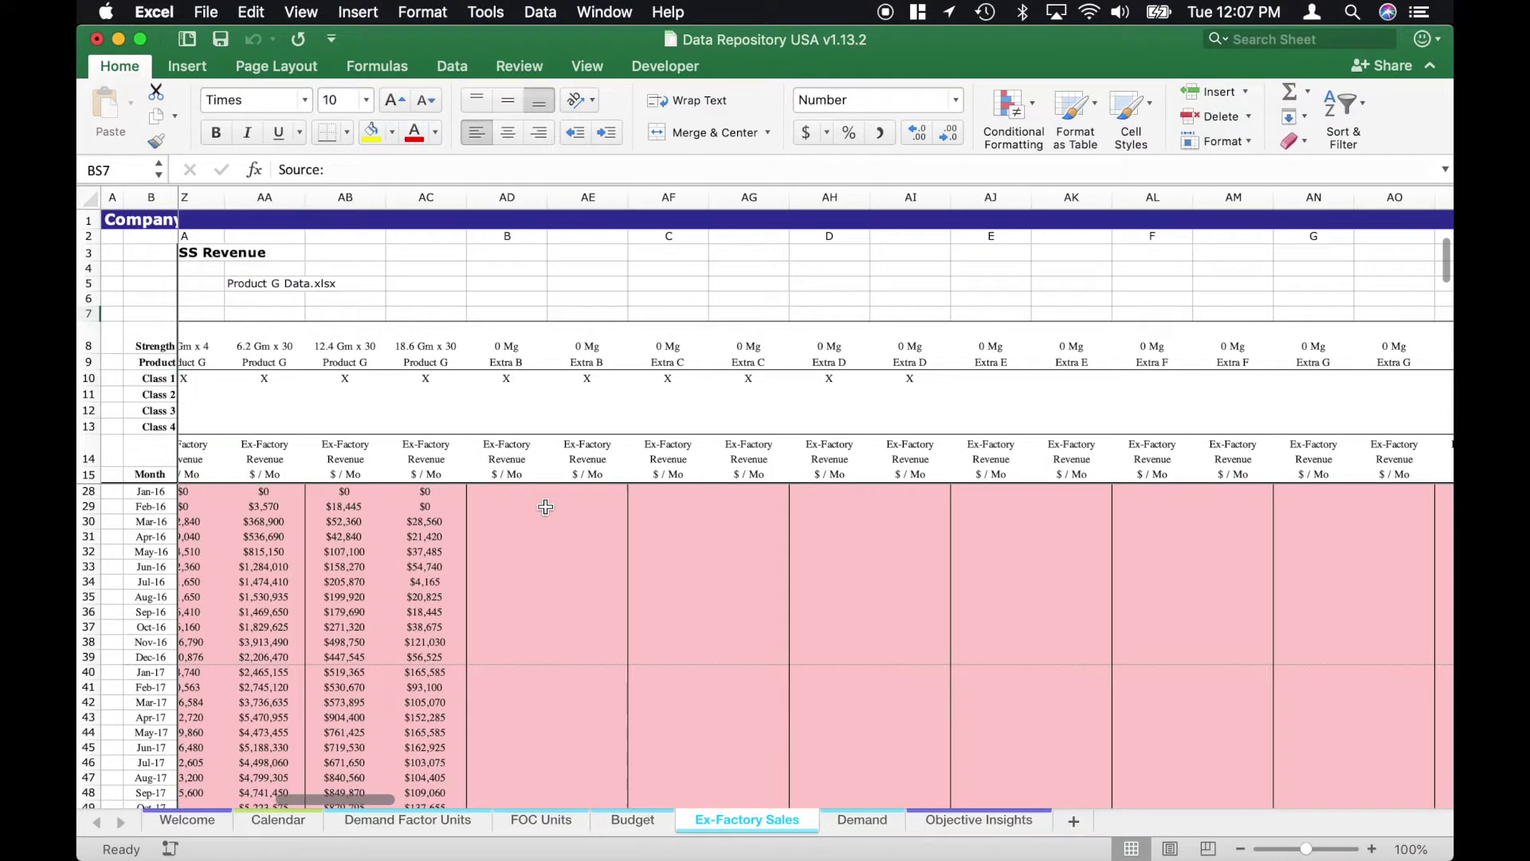
{"action": "scroll", "coordinate": [545, 507], "scroll_direction": "right", "scroll_amount": 10}
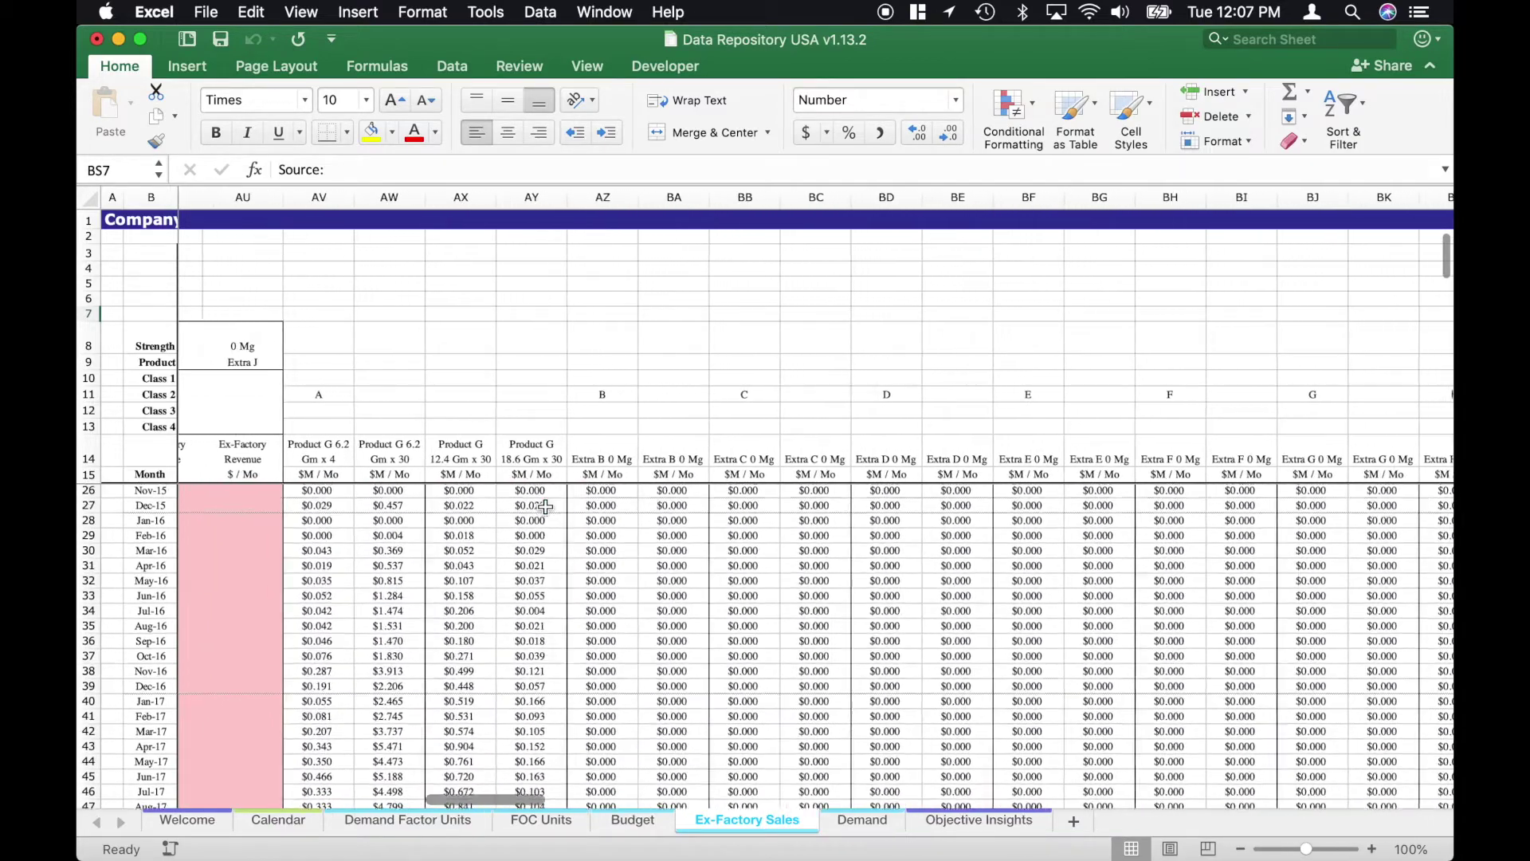
{"action": "scroll", "coordinate": [646, 528], "scroll_direction": "right", "scroll_amount": 10}
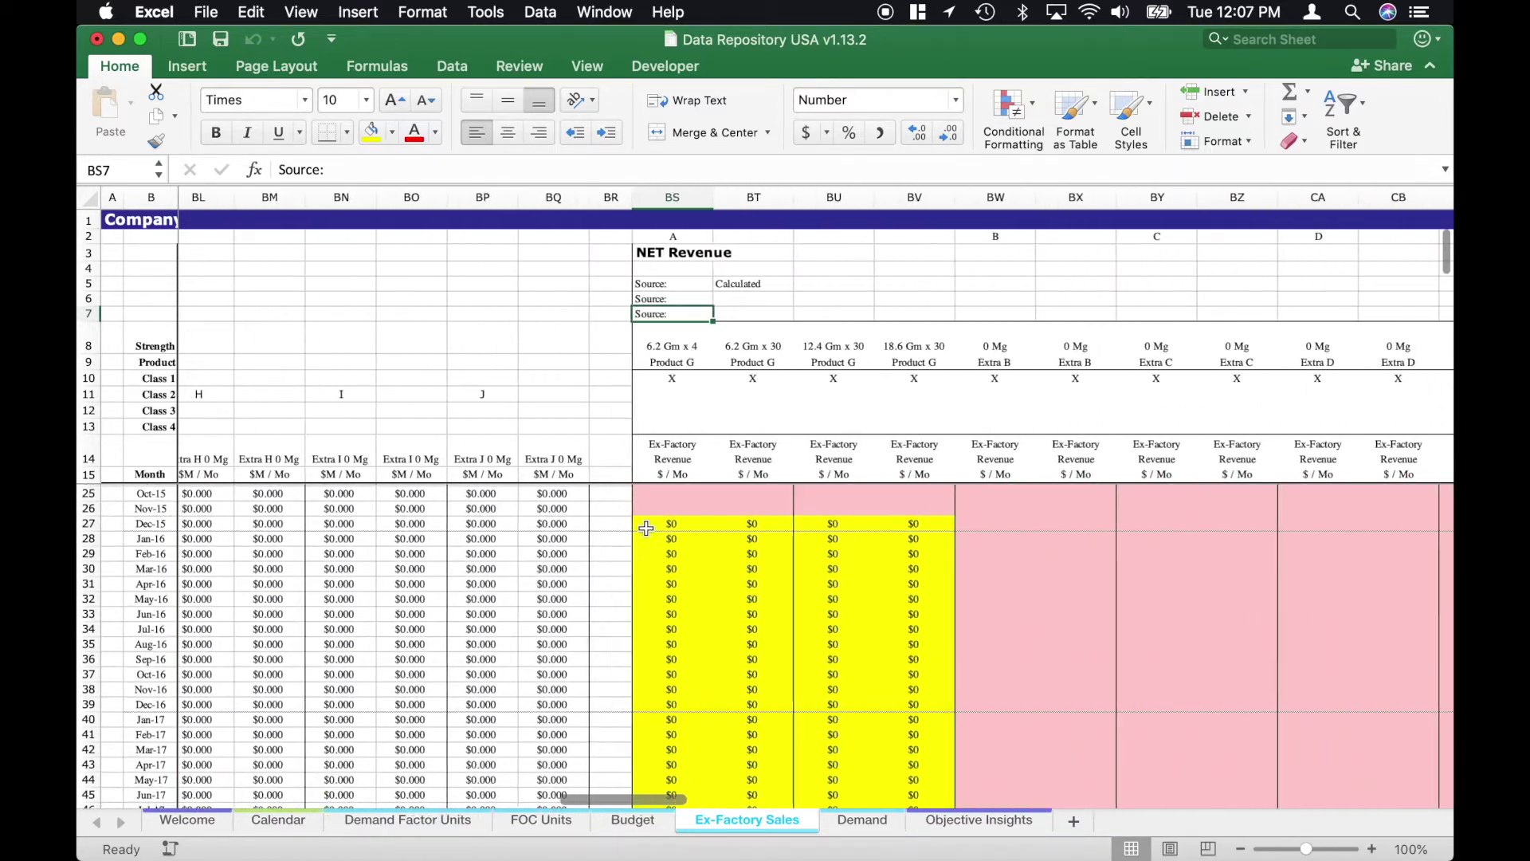
{"action": "scroll", "coordinate": [647, 528], "scroll_direction": "down", "scroll_amount": 2}
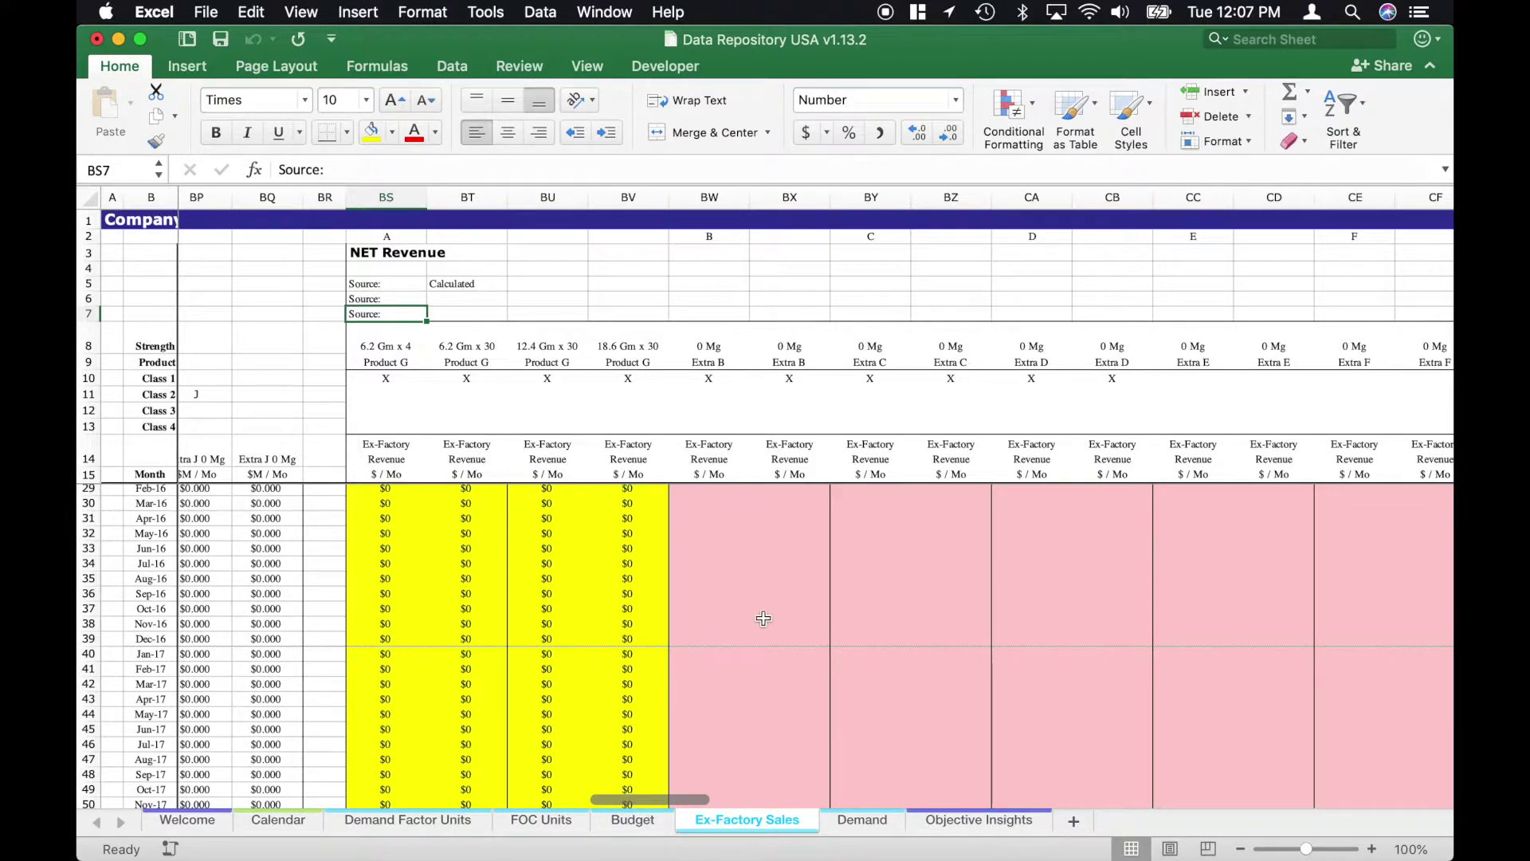
Examine the GROSS Price and Sale Reserves sanity checks on the Ex-Factory Sales sheet, including the Sep-16 reserve formula for Product G 12.4 Gm x 30.
{"action": "scroll", "coordinate": [765, 617], "scroll_direction": "right", "scroll_amount": 15}
{"action": "scroll", "coordinate": [765, 618], "scroll_direction": "right", "scroll_amount": 20}
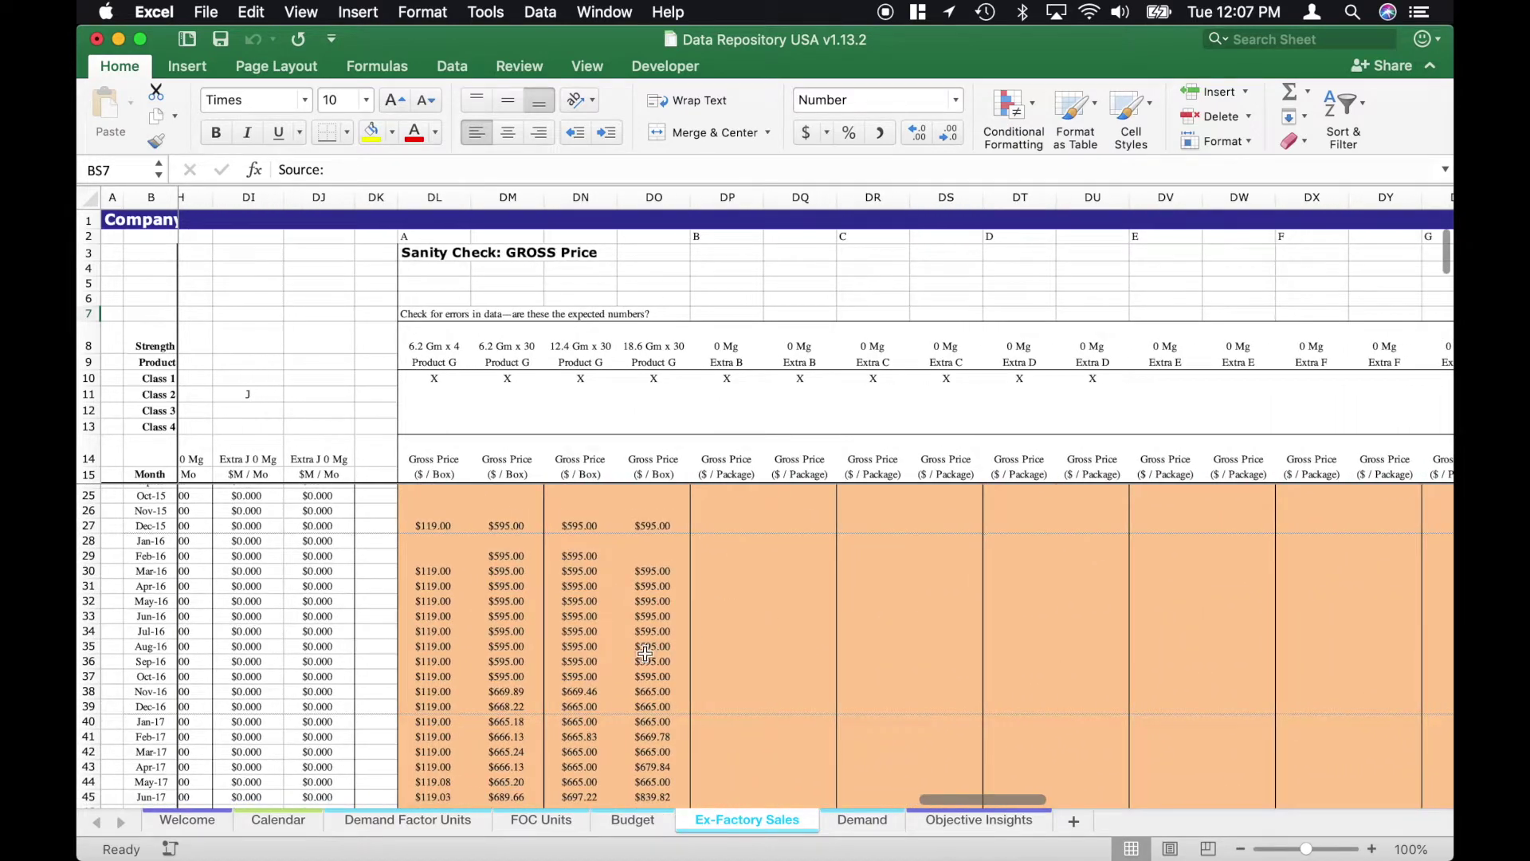
{"action": "scroll", "coordinate": [766, 619], "scroll_direction": "down", "scroll_amount": 3}
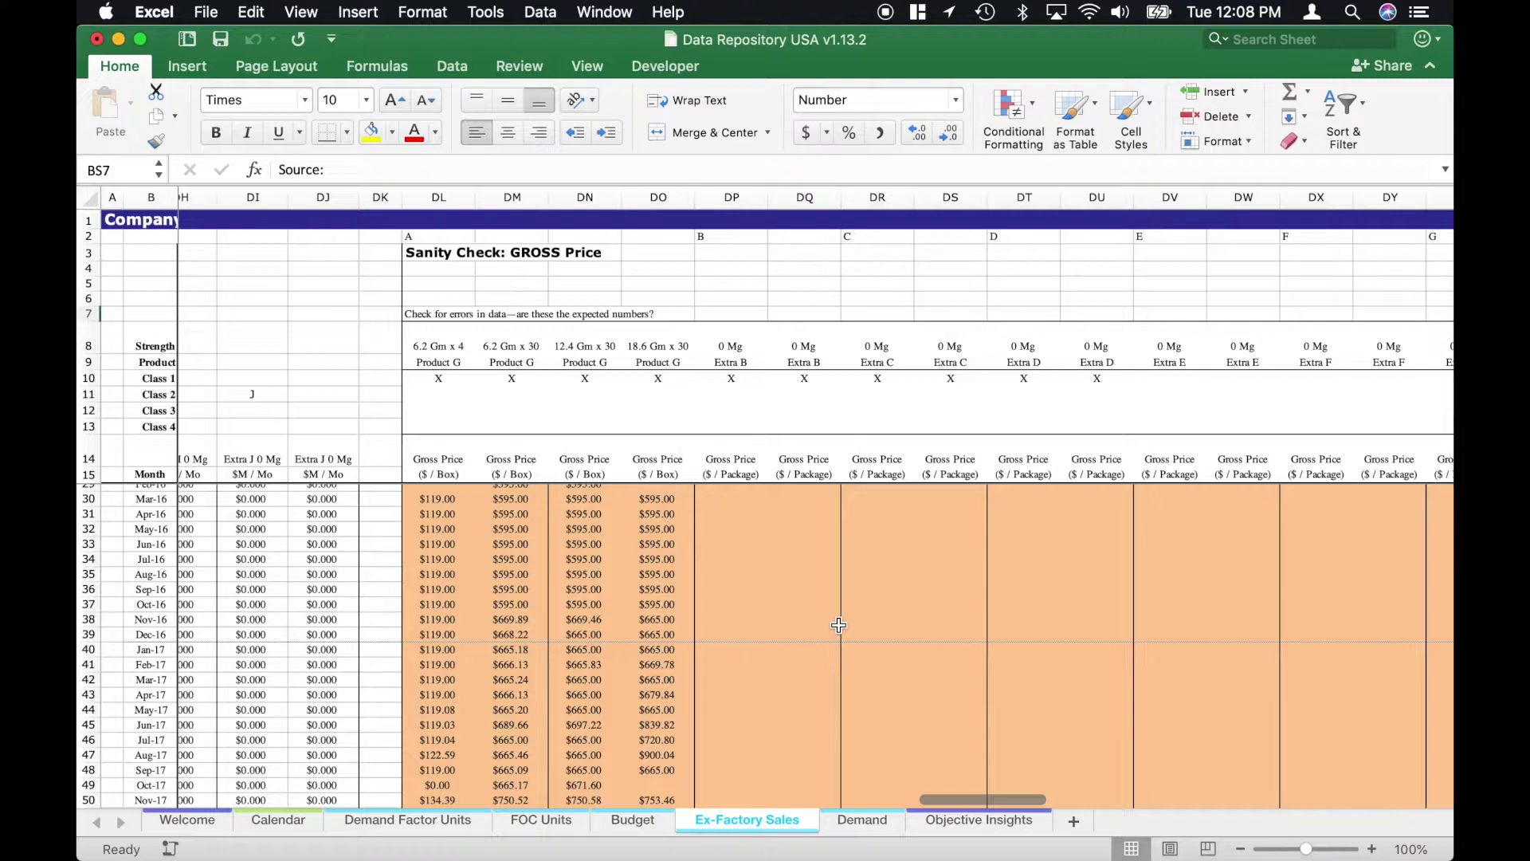
{"action": "scroll", "coordinate": [839, 625], "scroll_direction": "right", "scroll_amount": 15}
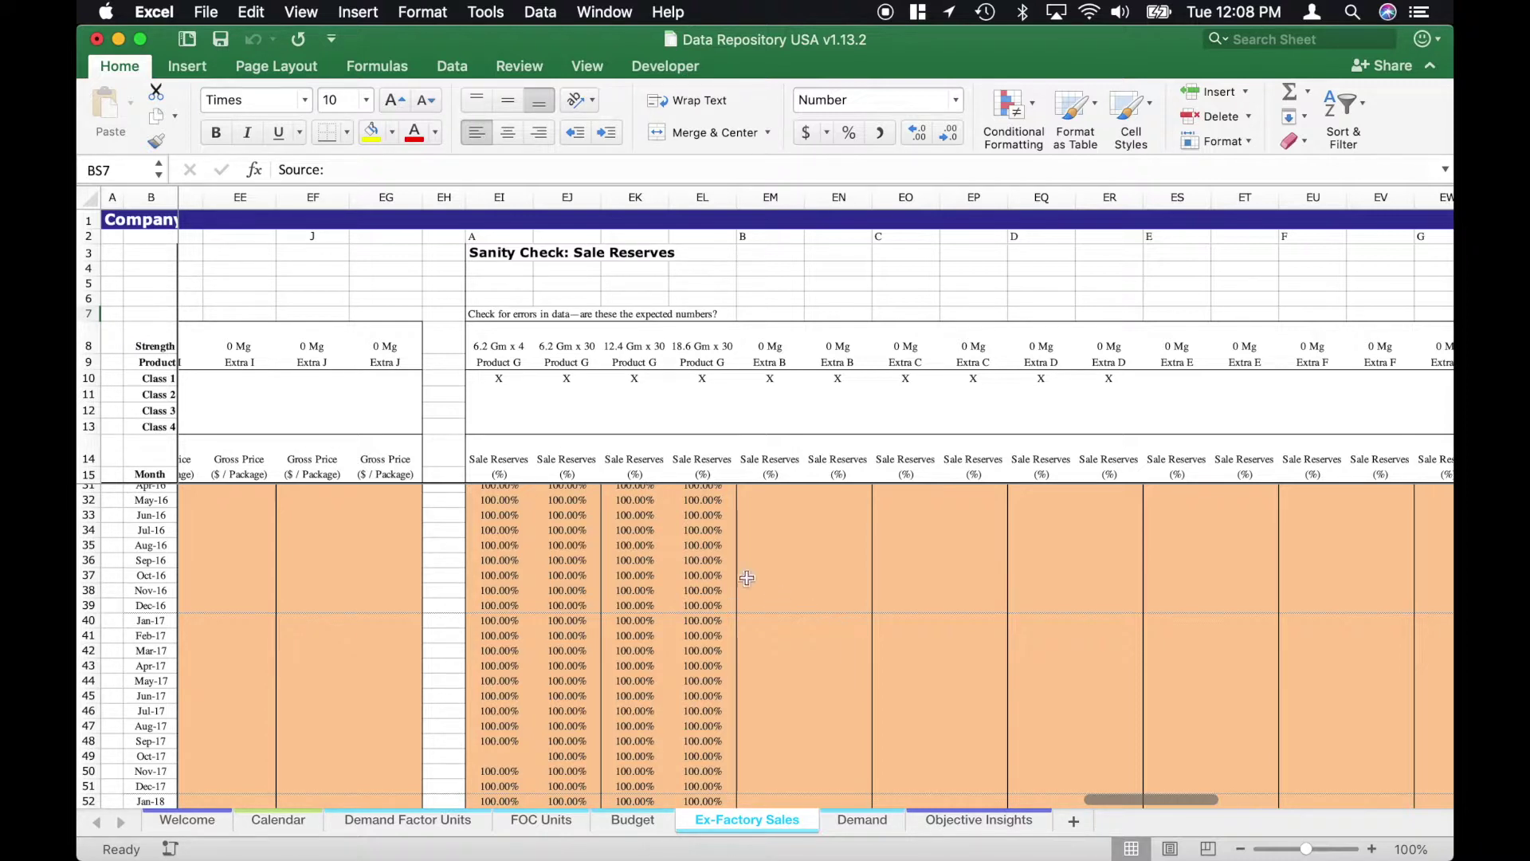
{"action": "left_click", "coordinate": [639, 560]}
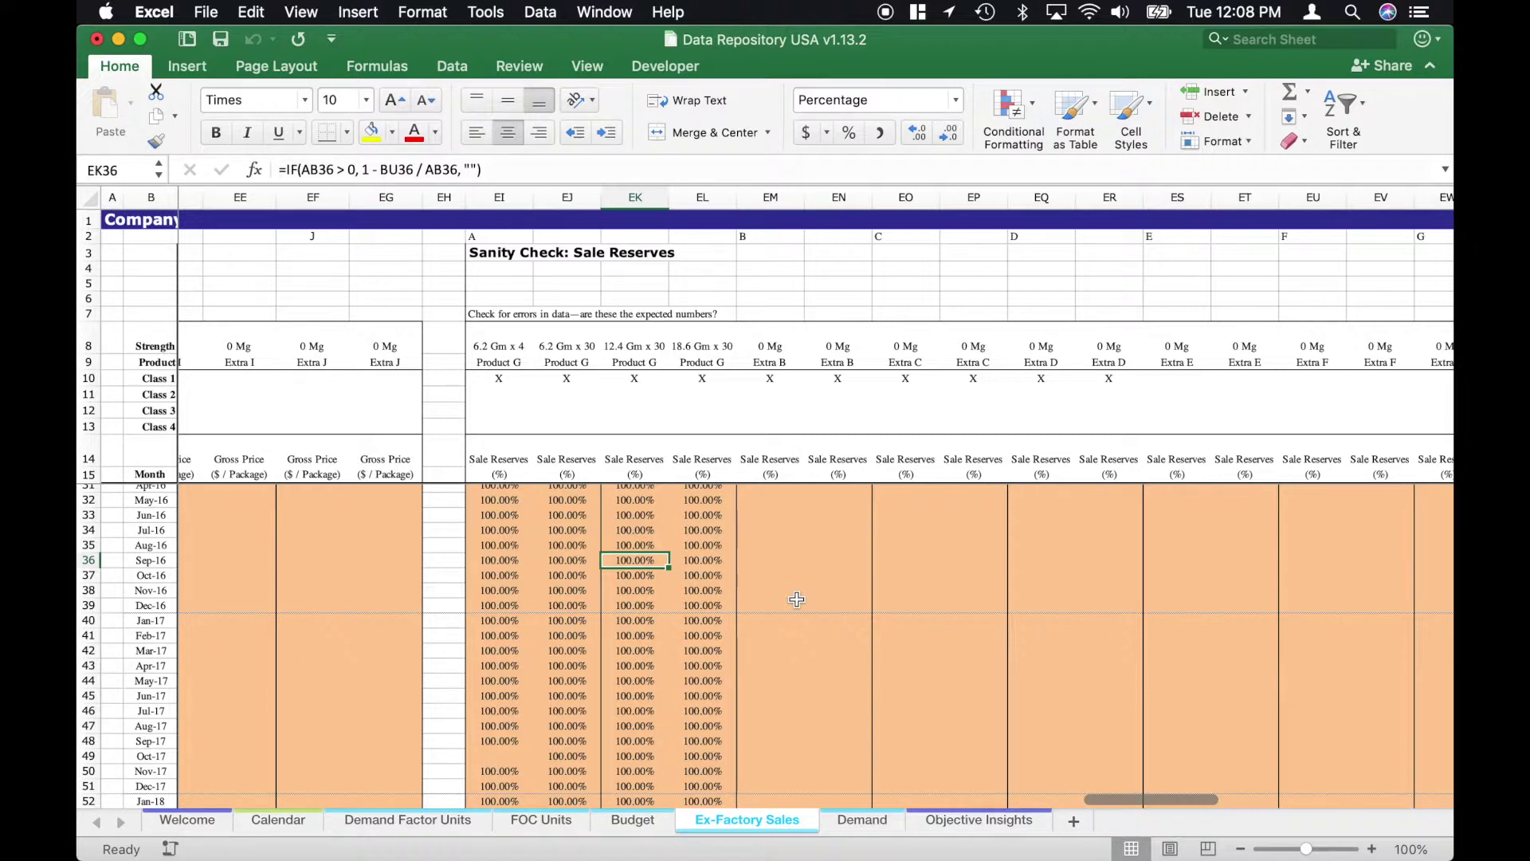
Examine the monthly TRx totals for Company Q Products and Competitors on the Demand sheet.
{"action": "left_click", "coordinate": [850, 820]}
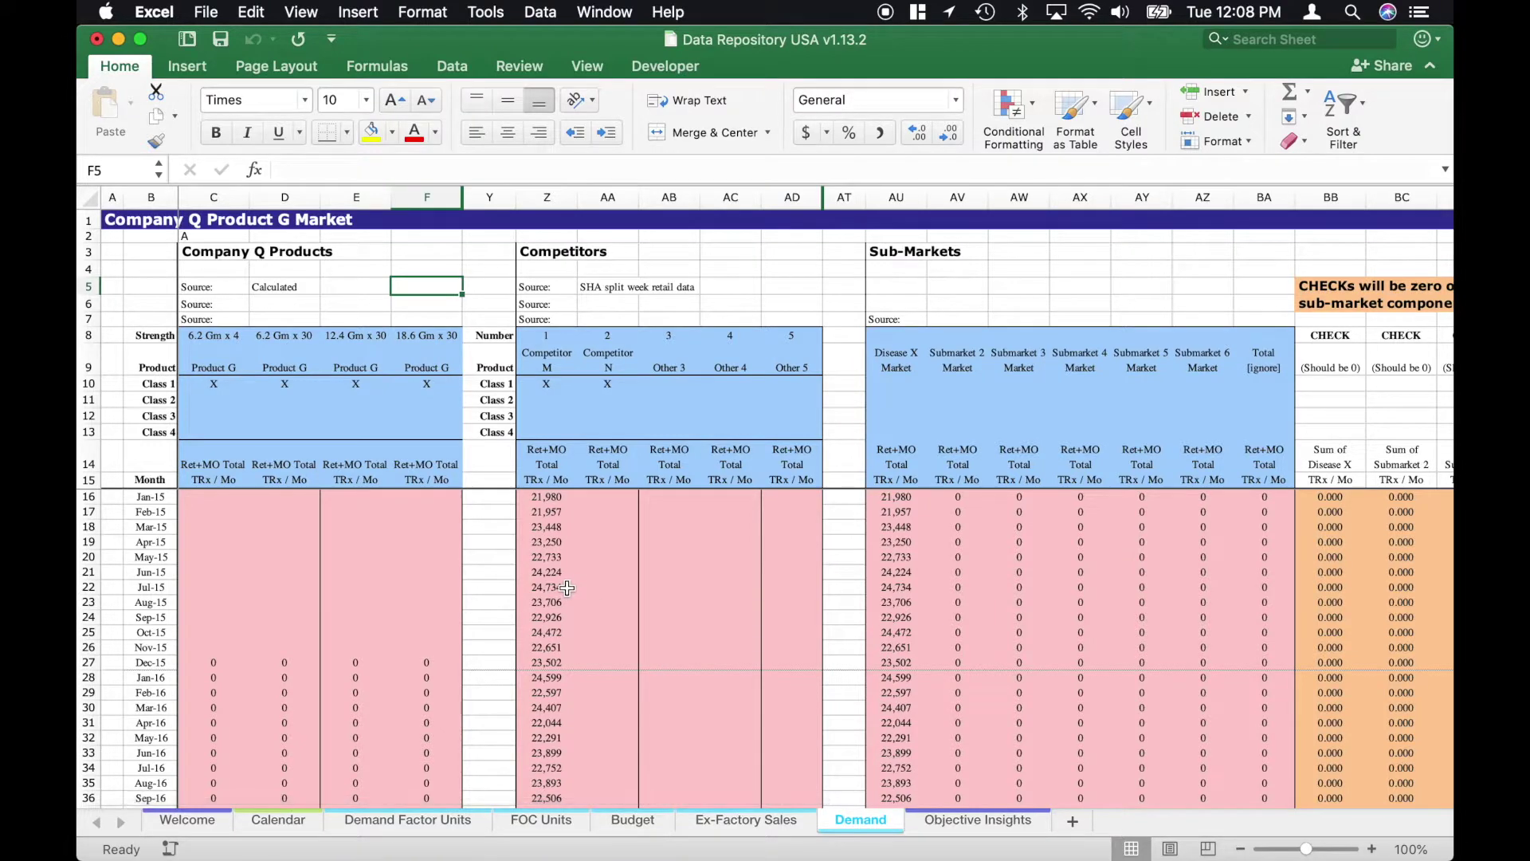
{"action": "scroll", "coordinate": [616, 653], "scroll_direction": "down", "scroll_amount": 5}
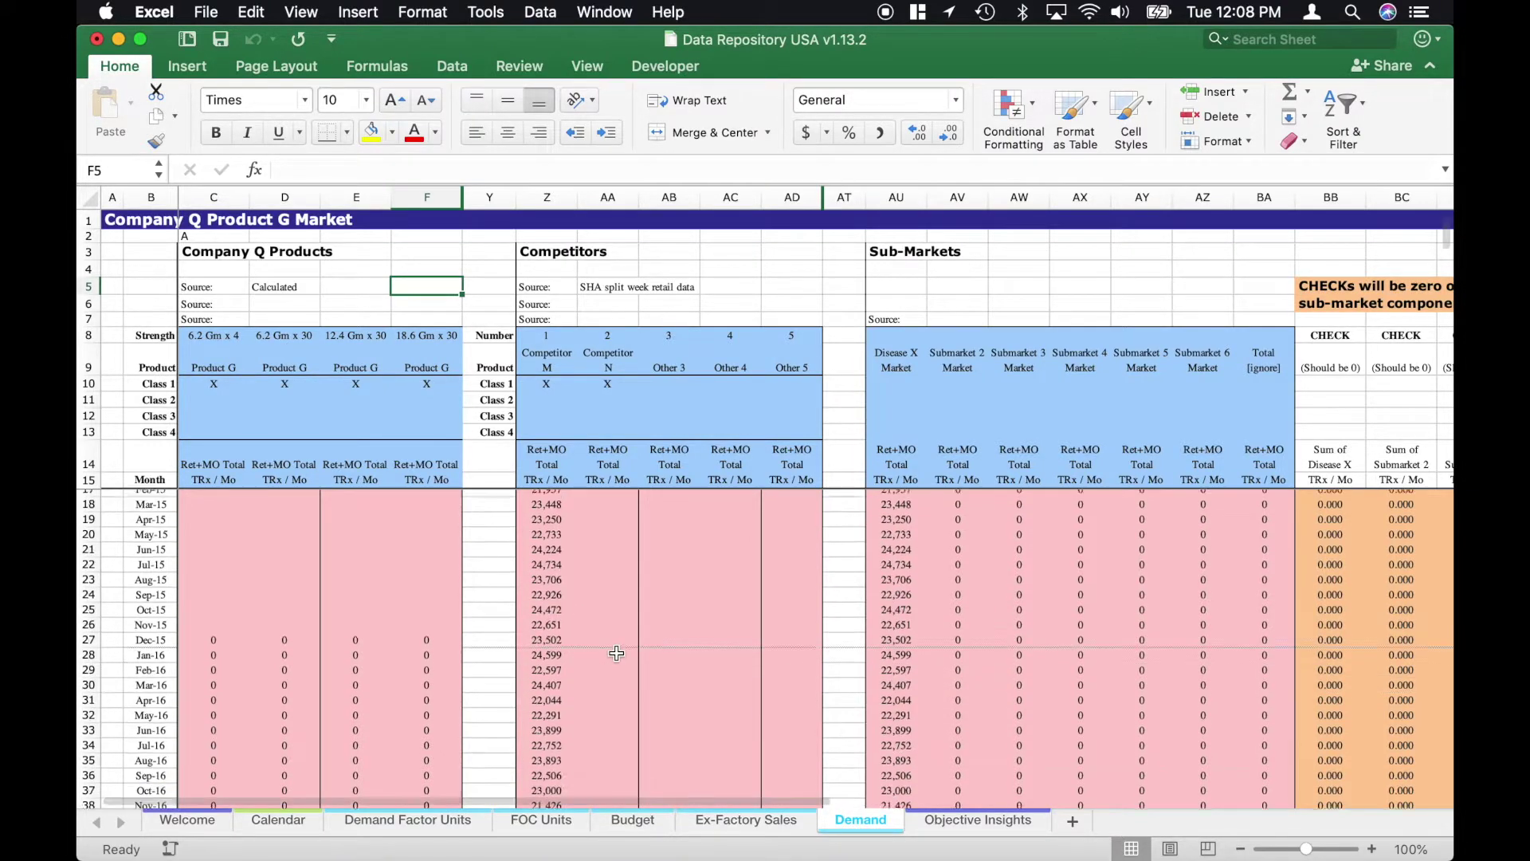
{"action": "scroll", "coordinate": [616, 652], "scroll_direction": "down", "scroll_amount": 1}
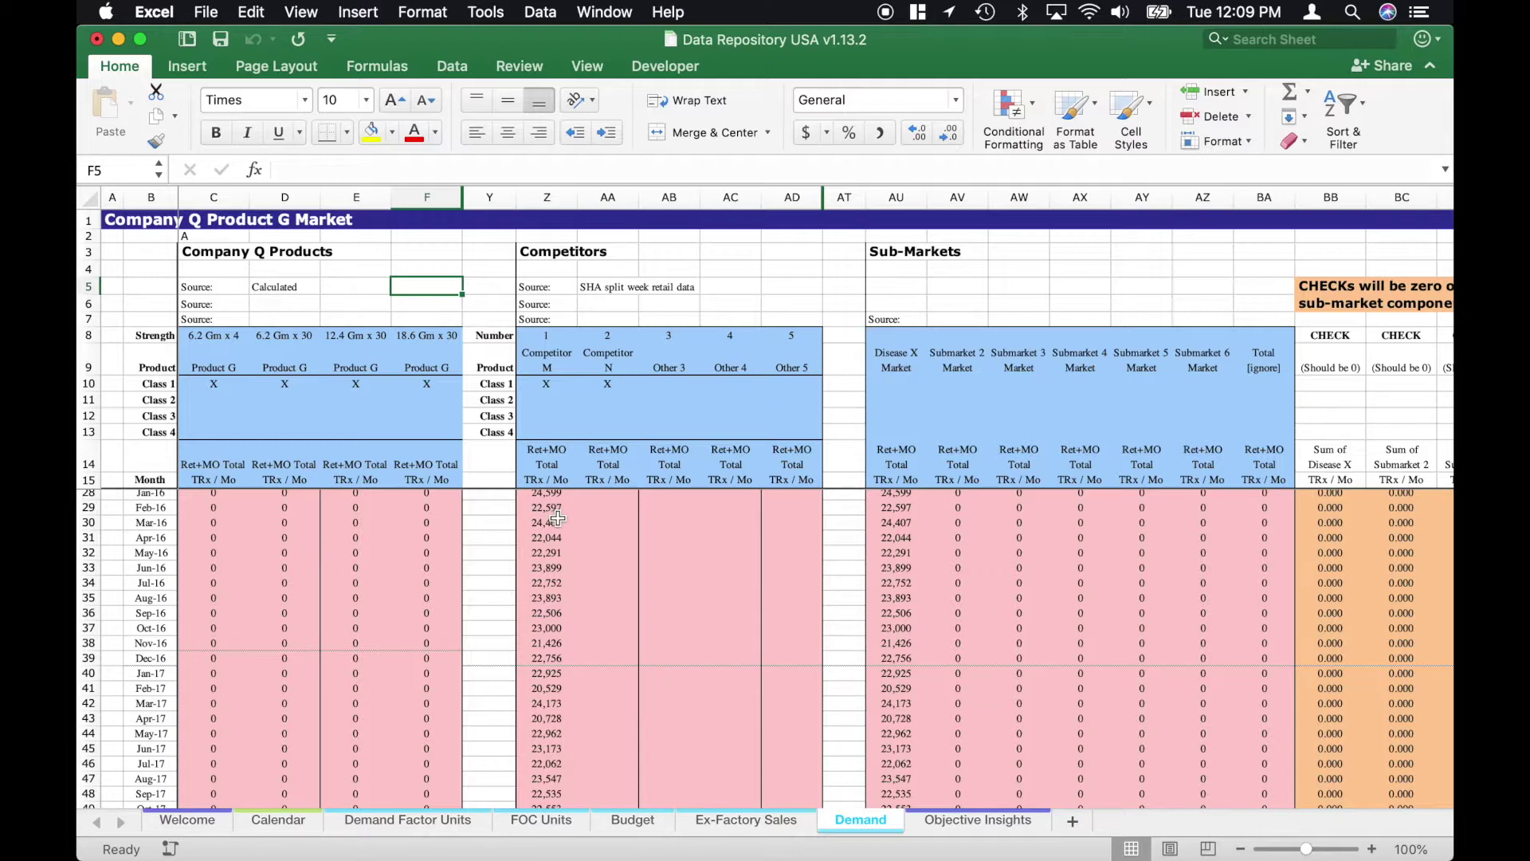
Examine the Sub-Markets and CHECK columns on the Demand sheet, and inspect the Apr-16 formula in the Product G Market column.
{"action": "scroll", "coordinate": [558, 519], "scroll_direction": "right", "scroll_amount": 6}
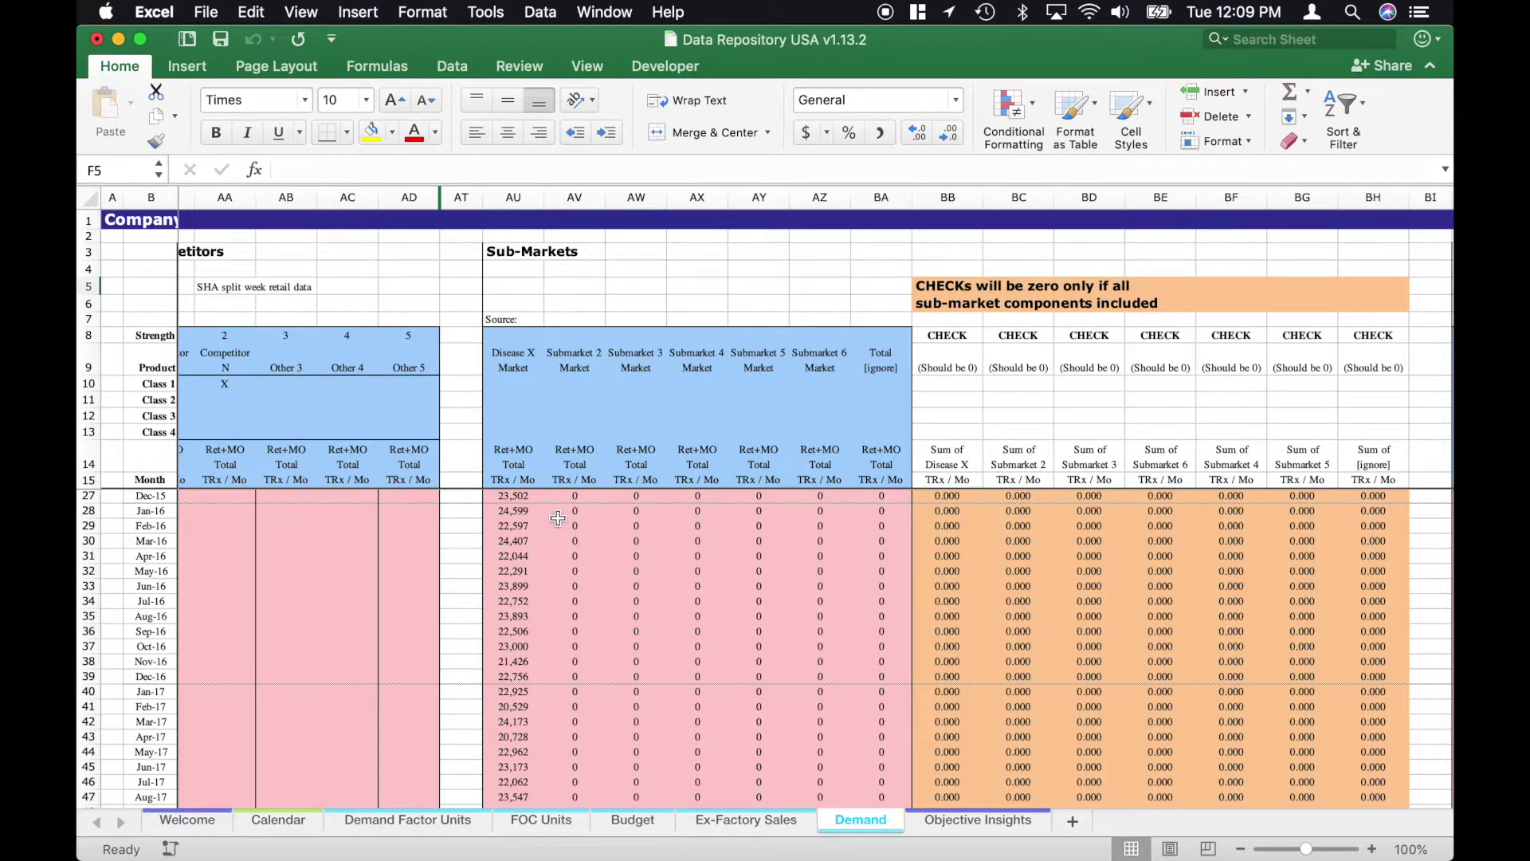
{"action": "scroll", "coordinate": [557, 517], "scroll_direction": "right", "scroll_amount": 10}
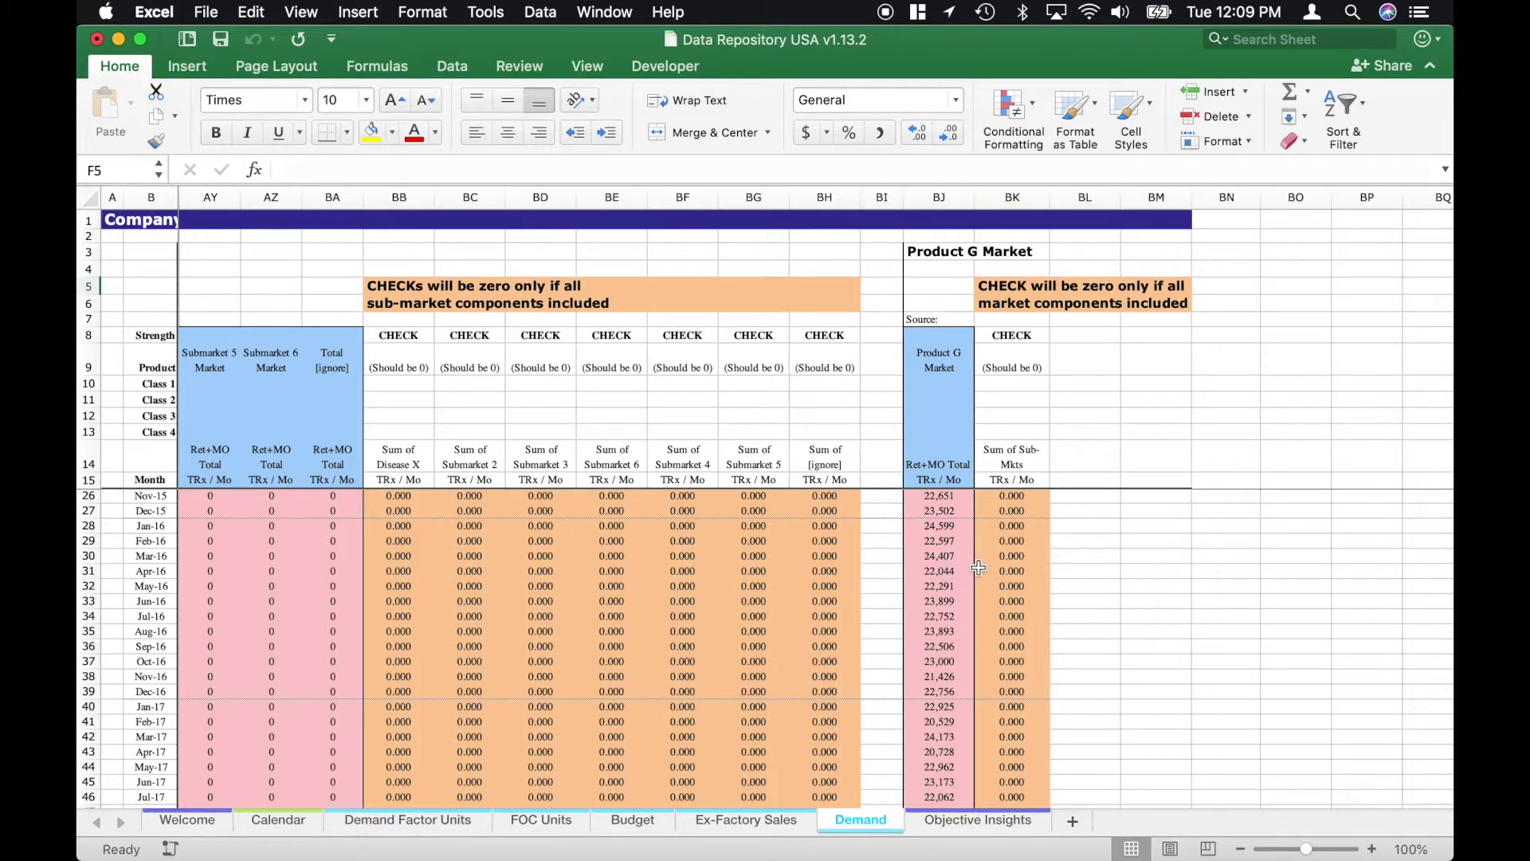
{"action": "left_click", "coordinate": [934, 197]}
{"action": "left_click", "coordinate": [942, 570]}
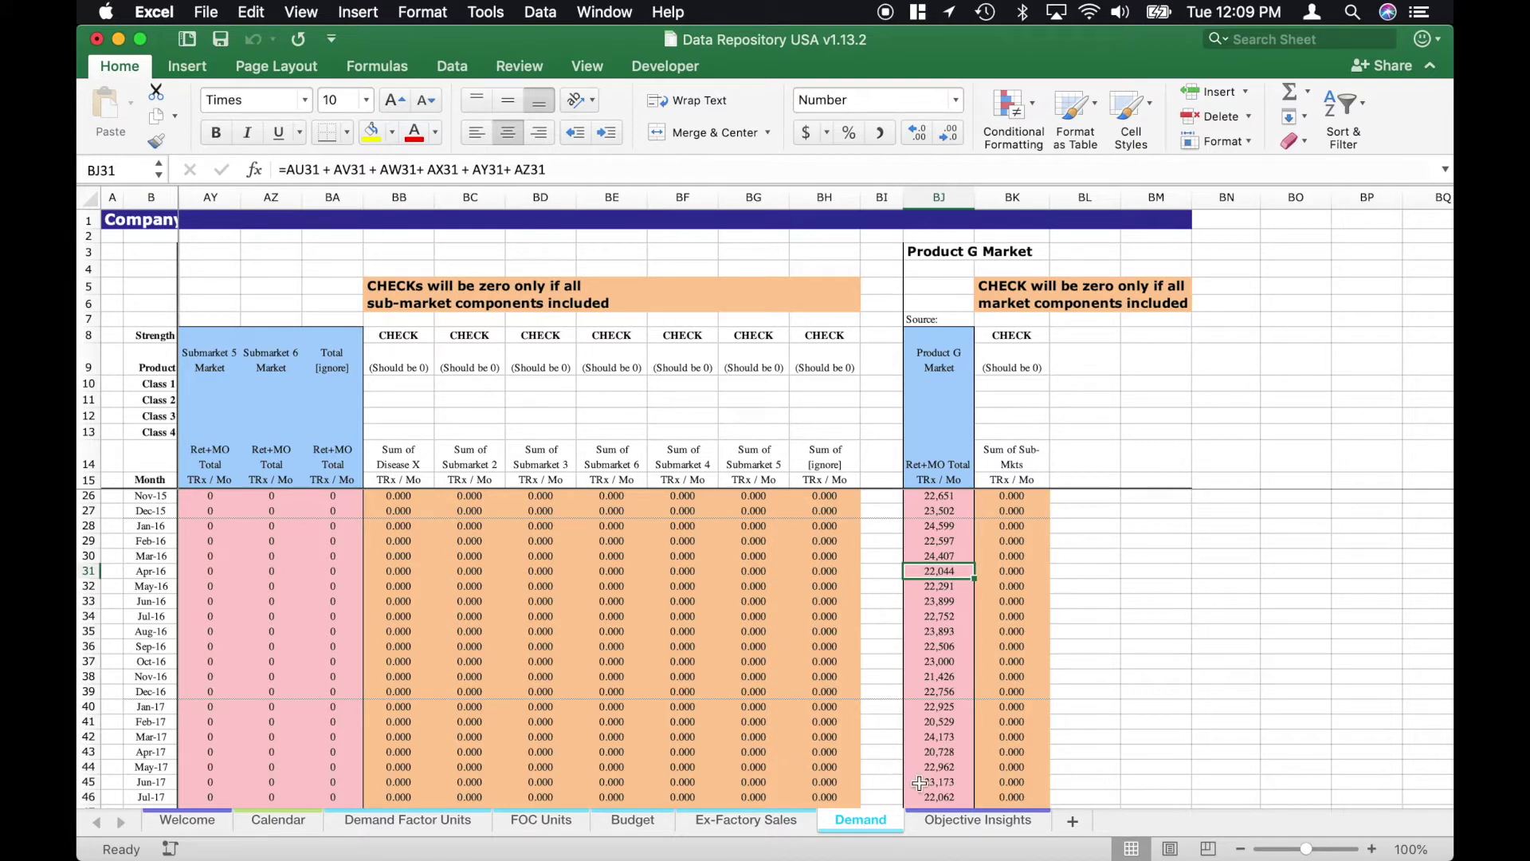
View the consulting firm's background and contact information on the Objective Insights sheet.
{"action": "left_click", "coordinate": [956, 819]}
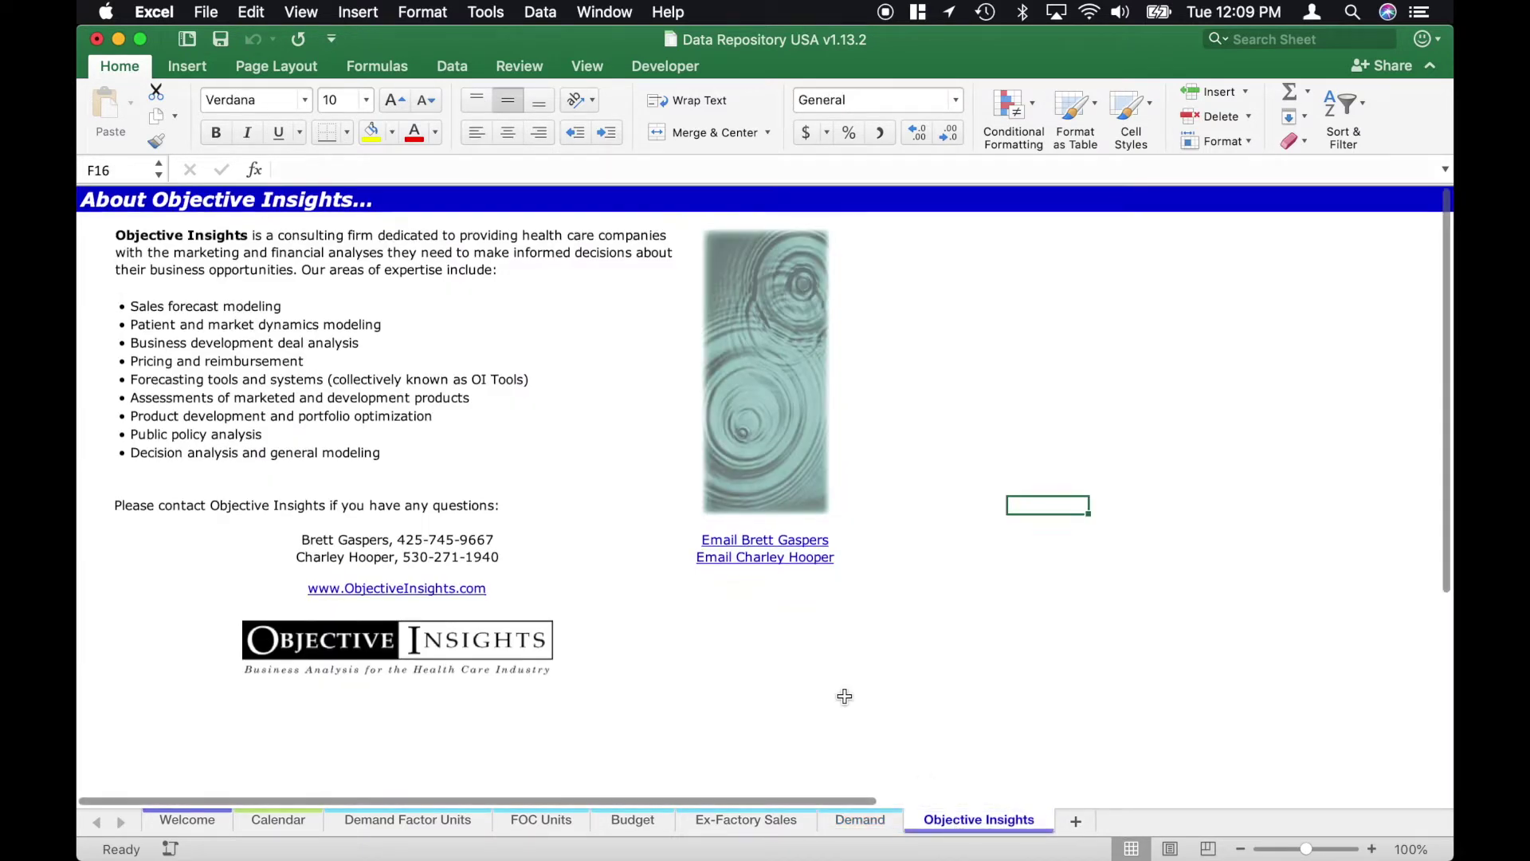